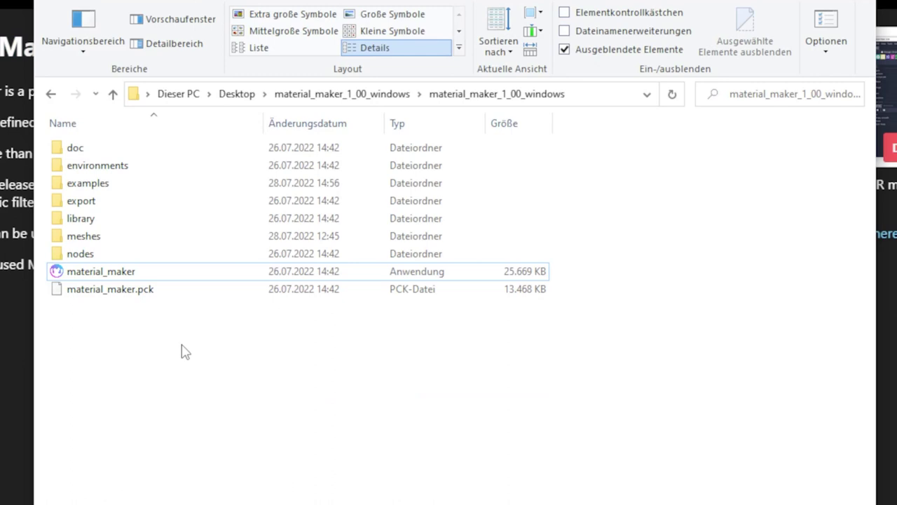
Step: Launch material_maker.exe from its folder in File Explorer
{"action": "left_click", "coordinate": [60, 276]}
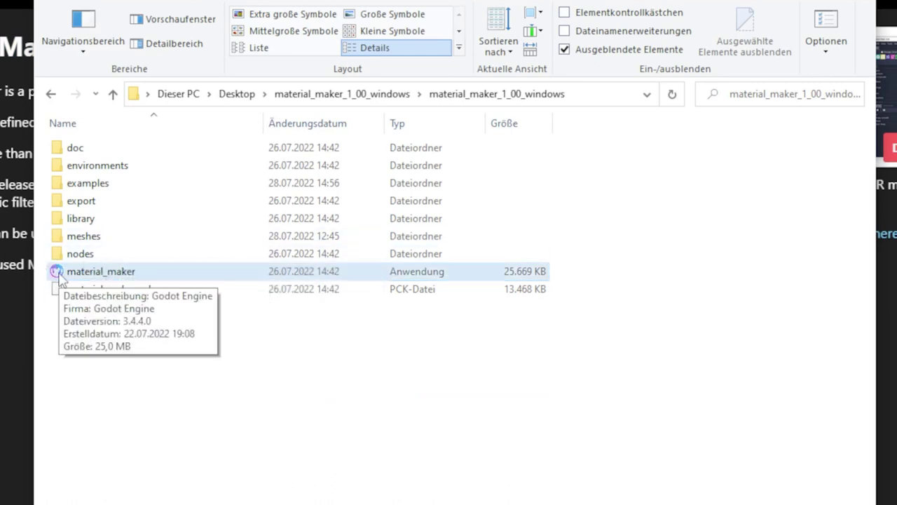
{"action": "double_click", "coordinate": [60, 276]}
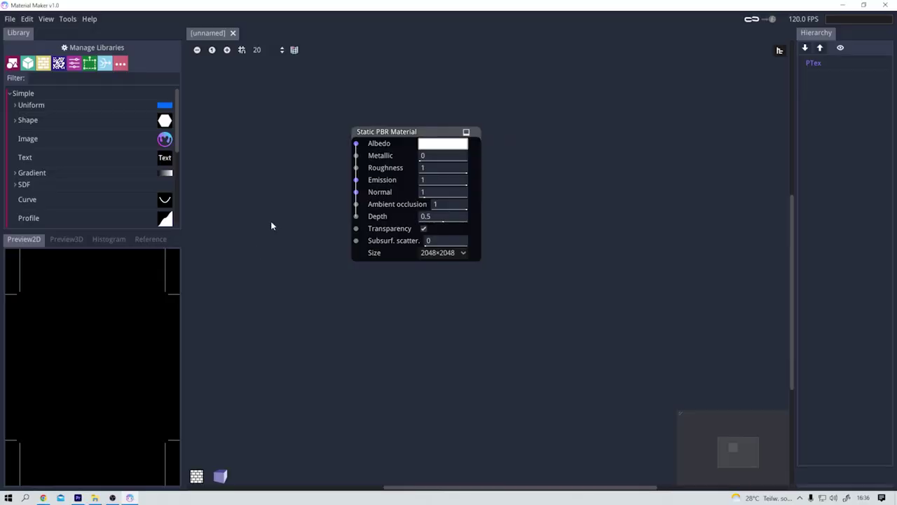
Step: Switch the interface to the Dark theme from Edit > Set theme
{"action": "left_click", "coordinate": [28, 19]}
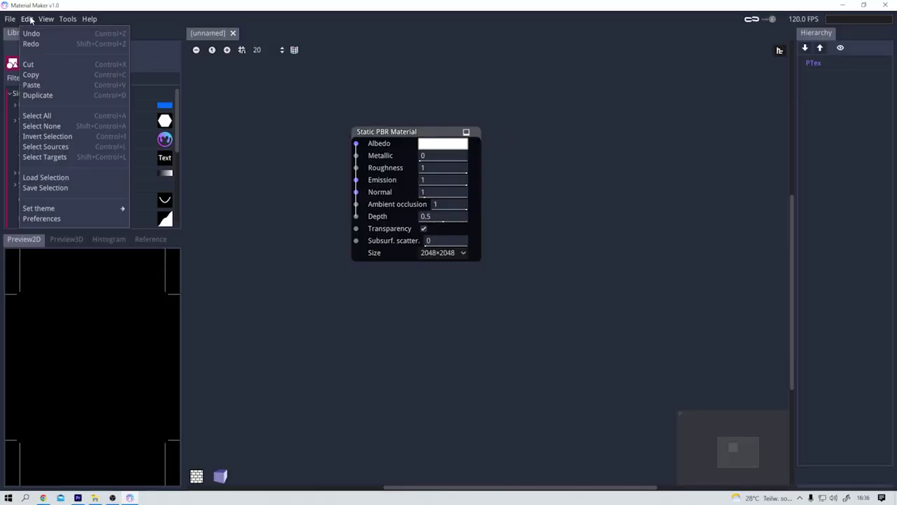
{"action": "mouse_move", "coordinate": [52, 209]}
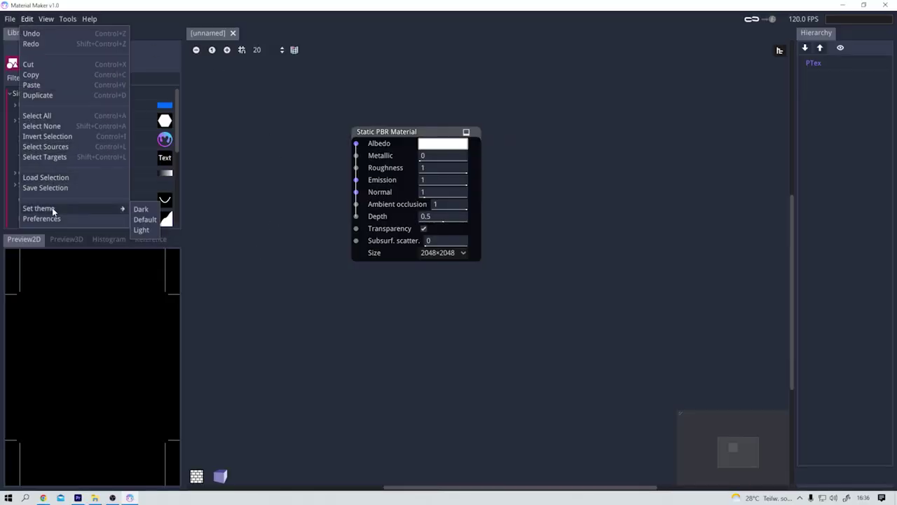
{"action": "left_click", "coordinate": [142, 210]}
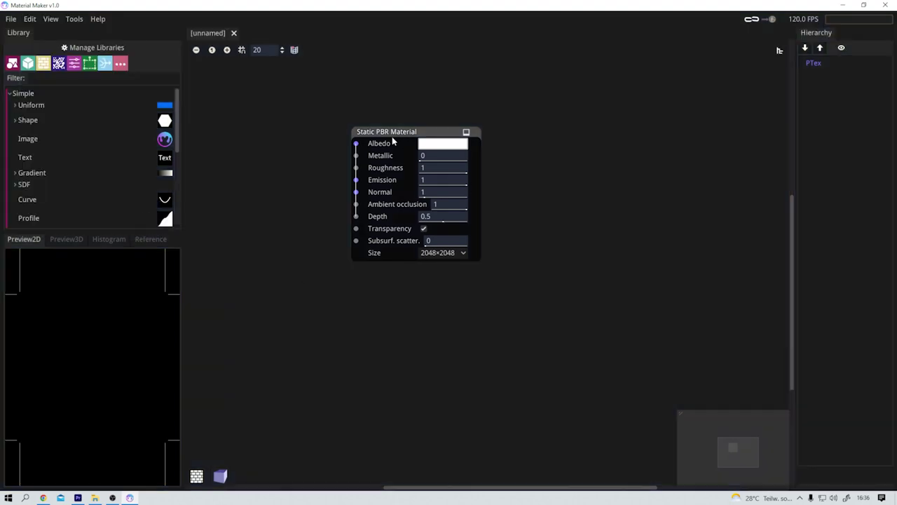
Step: Move the Static PBR Material node further right in the graph
{"action": "left_click_drag", "start_coordinate": [392, 140], "coordinate": [536, 142]}
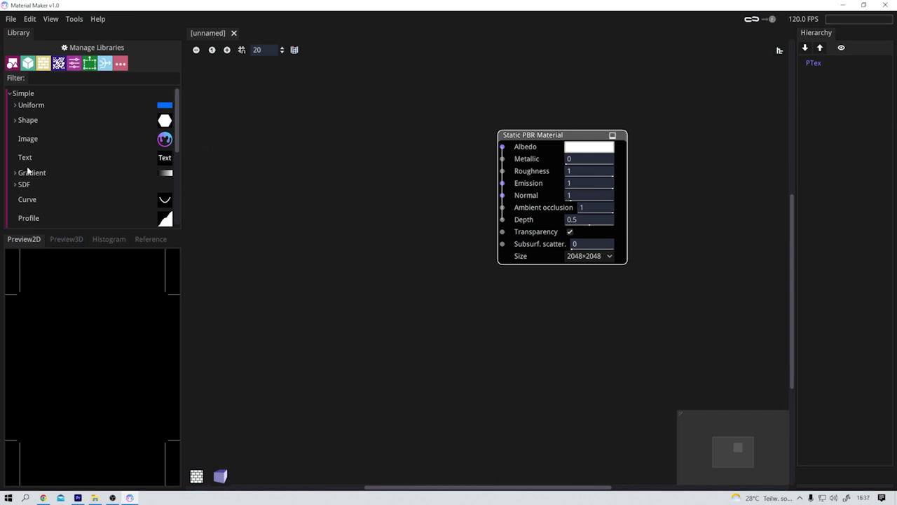
{"action": "scroll", "coordinate": [122, 134], "scroll_direction": "down", "scroll_amount": 5}
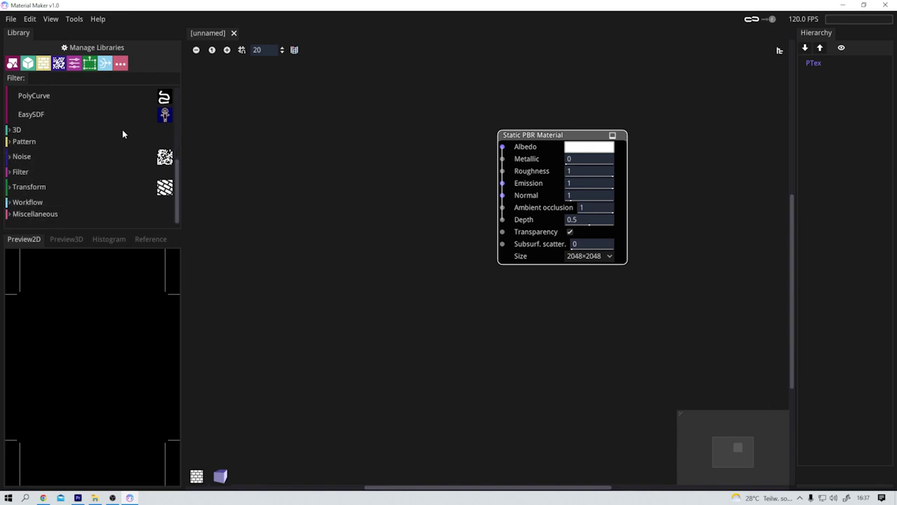
{"action": "scroll", "coordinate": [122, 134], "scroll_direction": "up", "scroll_amount": 4}
{"action": "scroll", "coordinate": [122, 132], "scroll_direction": "up", "scroll_amount": 2}
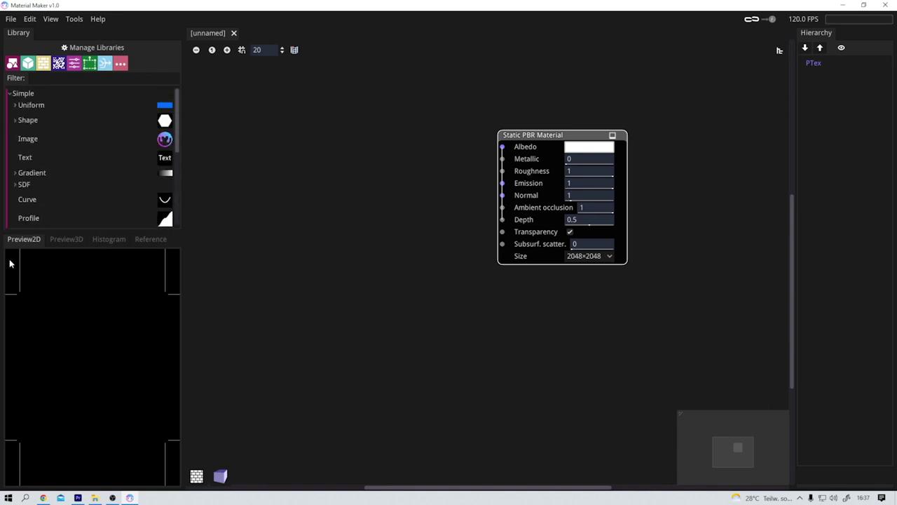
Step: Cycle the preview panel through Preview3D and Histogram to the Reference tab
{"action": "left_click", "coordinate": [66, 239]}
{"action": "left_click", "coordinate": [109, 240]}
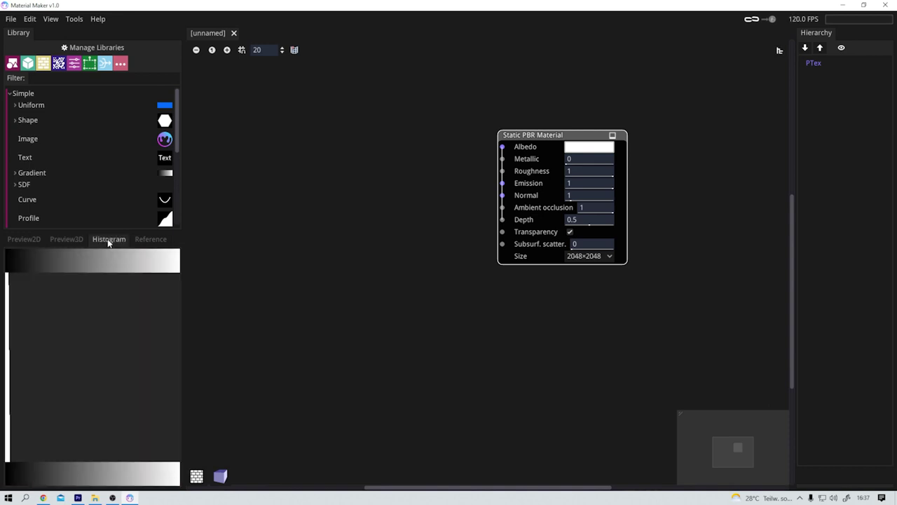
{"action": "left_click", "coordinate": [160, 242]}
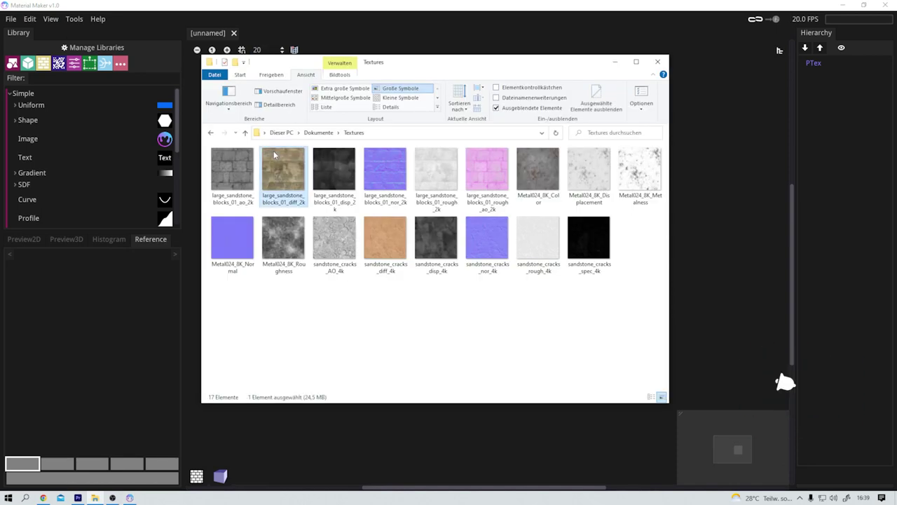
Step: Load the sandstone texture as a reference and sample three colours into the swatches
{"action": "left_click_drag", "start_coordinate": [283, 172], "coordinate": [115, 344]}
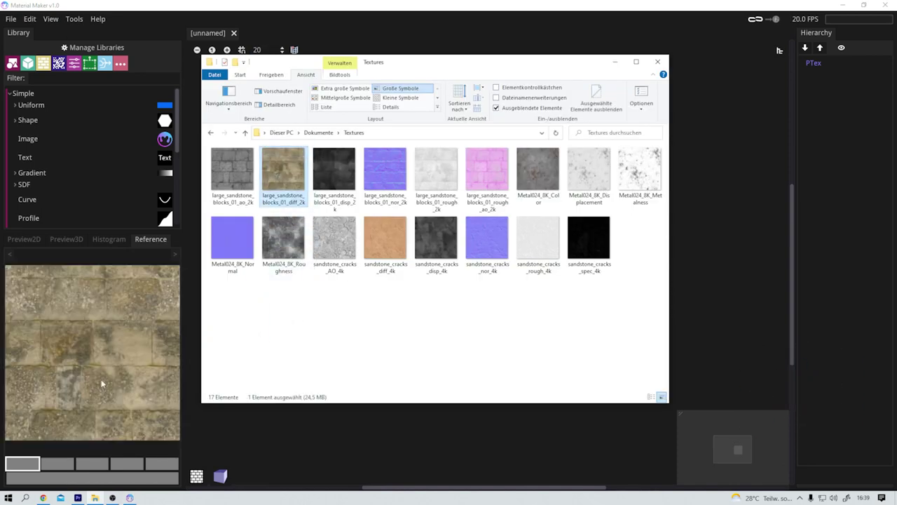
{"action": "left_click", "coordinate": [15, 465]}
{"action": "left_click", "coordinate": [101, 360]}
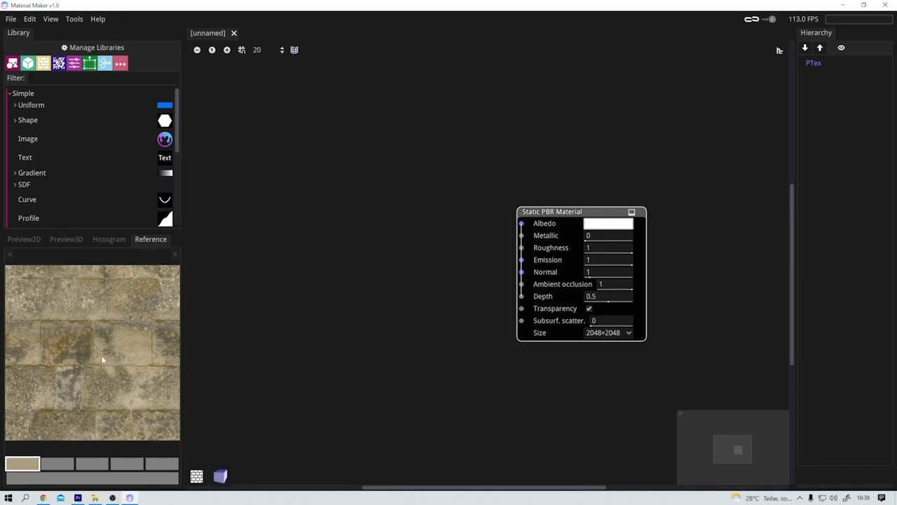
{"action": "left_click", "coordinate": [56, 466]}
{"action": "left_click", "coordinate": [125, 398]}
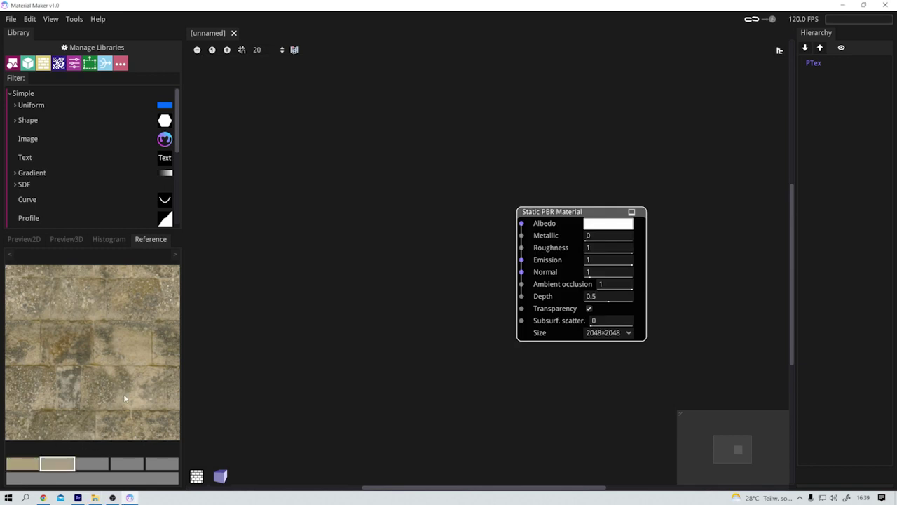
{"action": "left_click", "coordinate": [99, 469]}
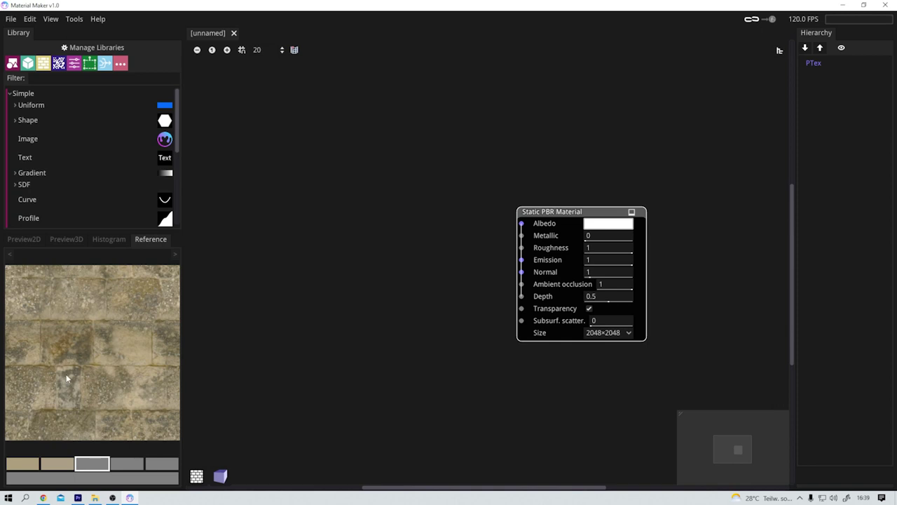
{"action": "left_click", "coordinate": [67, 375]}
Step: Test the swatches as three Uniform nodes, delete them, and return to Preview3D
{"action": "left_click_drag", "start_coordinate": [107, 466], "coordinate": [307, 334]}
{"action": "left_click", "coordinate": [58, 466]}
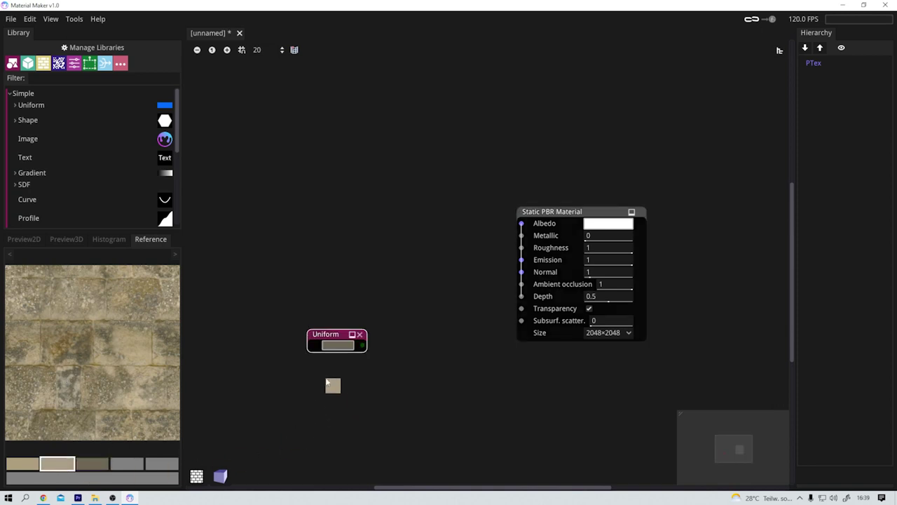
{"action": "left_click_drag", "start_coordinate": [326, 382], "coordinate": [327, 382]}
{"action": "left_click_drag", "start_coordinate": [38, 466], "coordinate": [343, 433]}
{"action": "left_click_drag", "start_coordinate": [271, 306], "coordinate": [414, 471]}
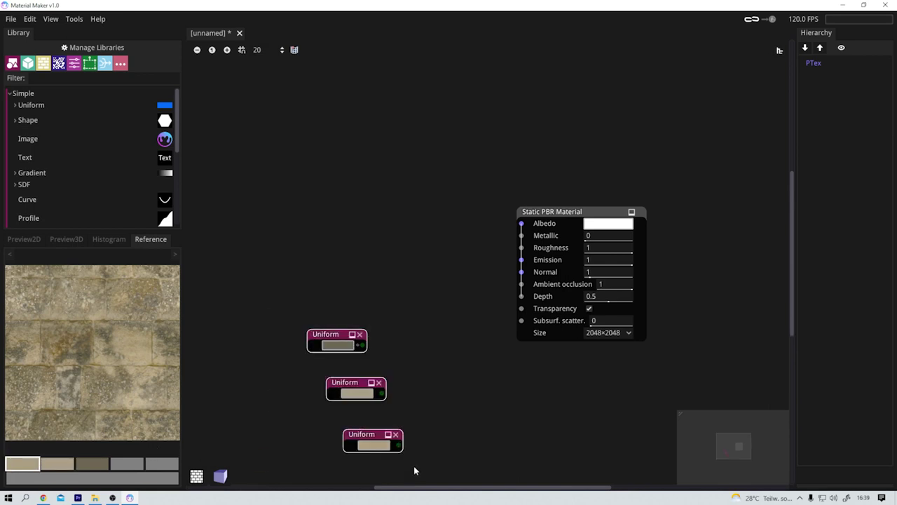
{"action": "key", "text": "Delete"}
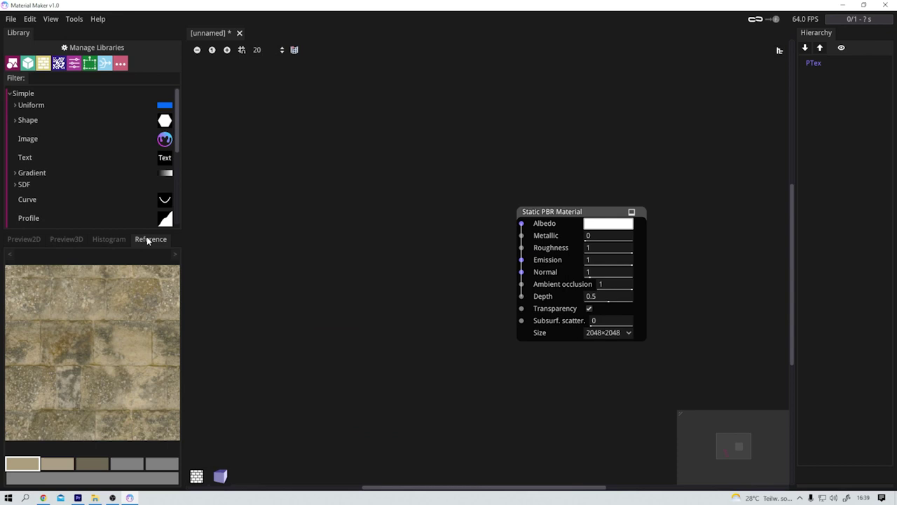
{"action": "left_click", "coordinate": [66, 241]}
{"action": "mouse_move", "coordinate": [64, 235]}
{"action": "left_mouse_down"}
{"action": "mouse_move", "coordinate": [84, 223]}
{"action": "mouse_move", "coordinate": [502, 352]}
{"action": "mouse_move", "coordinate": [783, 393]}
{"action": "mouse_move", "coordinate": [834, 479]}
{"action": "mouse_move", "coordinate": [800, 435]}
{"action": "mouse_move", "coordinate": [93, 235]}
{"action": "mouse_move", "coordinate": [67, 240]}
{"action": "left_mouse_up"}
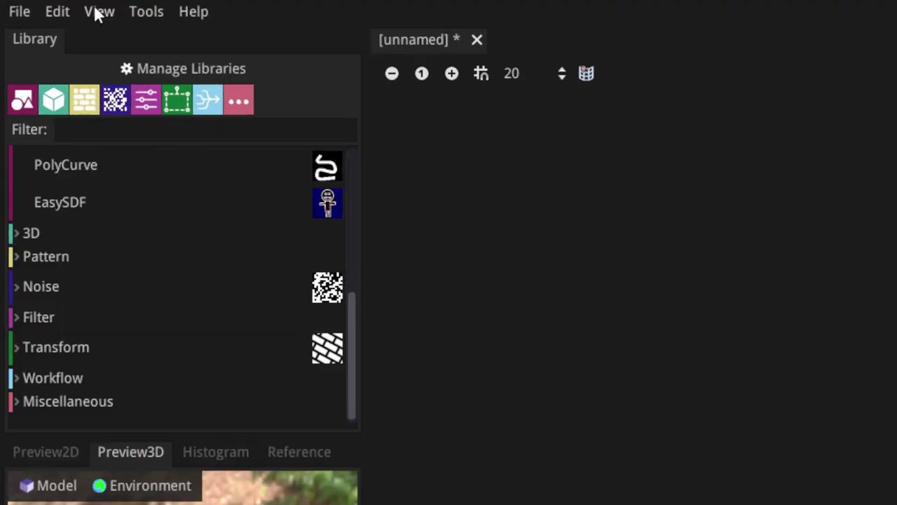
{"action": "left_click", "coordinate": [51, 19]}
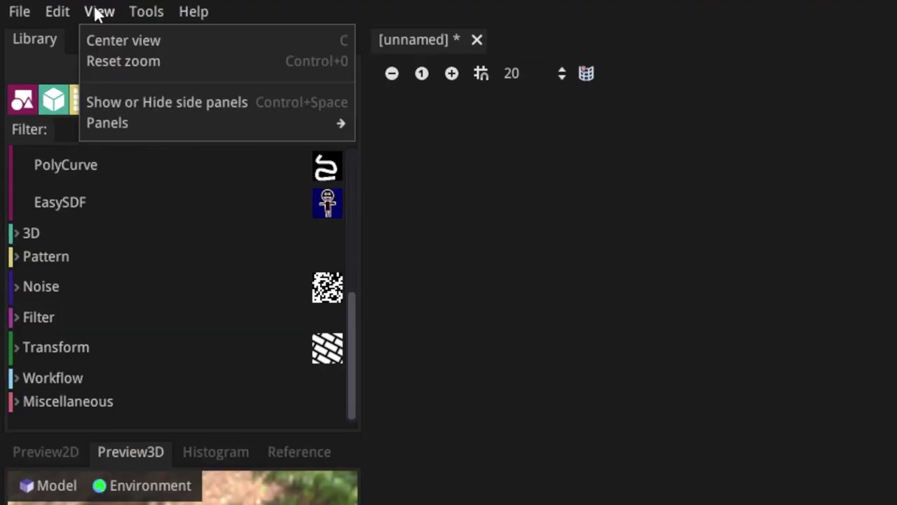
{"action": "mouse_move", "coordinate": [142, 132]}
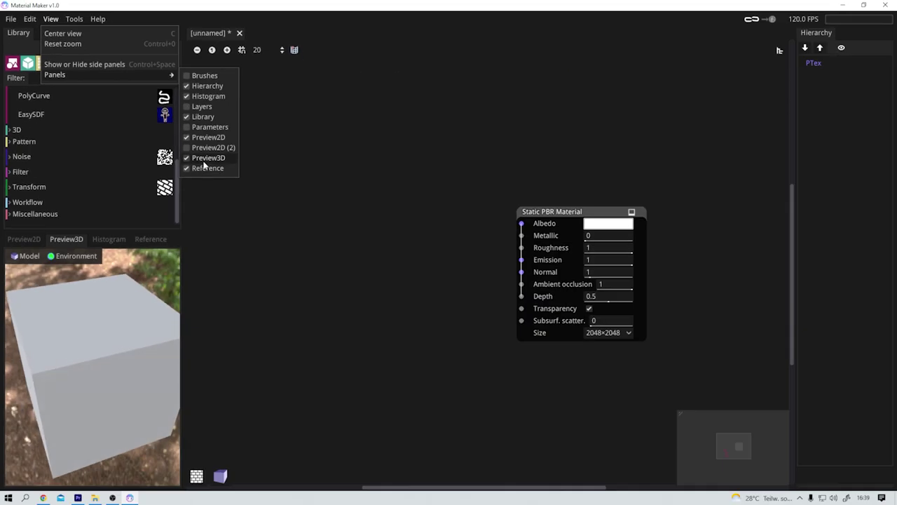
{"action": "left_click", "coordinate": [699, 330]}
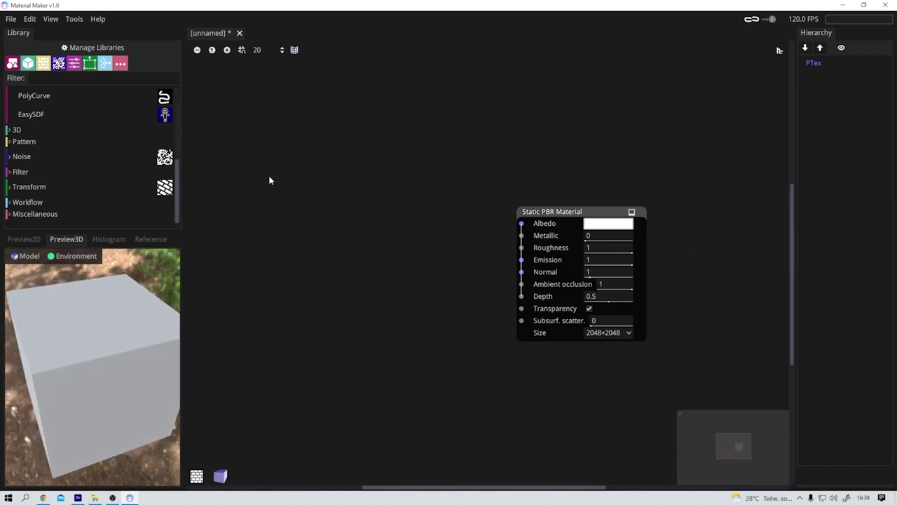
Step: Zoom the graph out and in, then reset the zoom to normal
{"action": "left_click", "coordinate": [197, 50]}
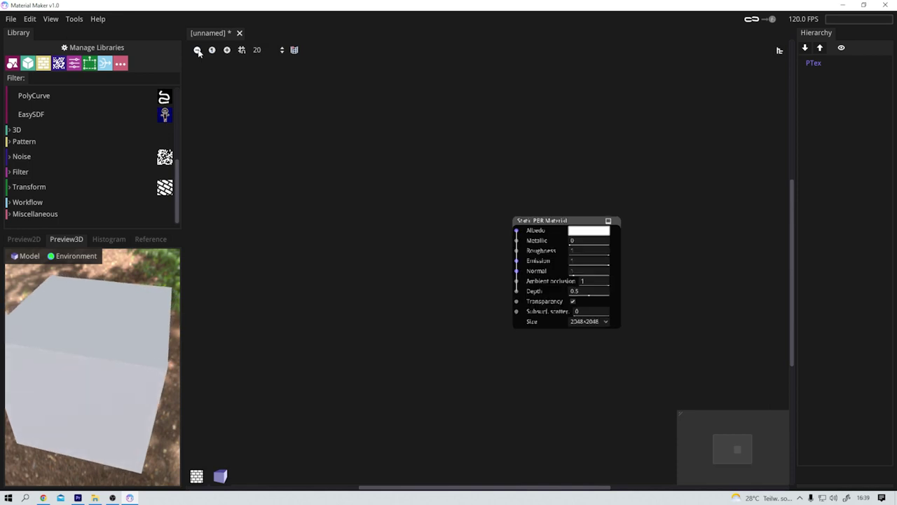
{"action": "left_click", "coordinate": [198, 51]}
{"action": "left_click", "coordinate": [198, 51]}
{"action": "left_click", "coordinate": [198, 51]}
{"action": "left_click", "coordinate": [226, 51]}
{"action": "left_click", "coordinate": [226, 51]}
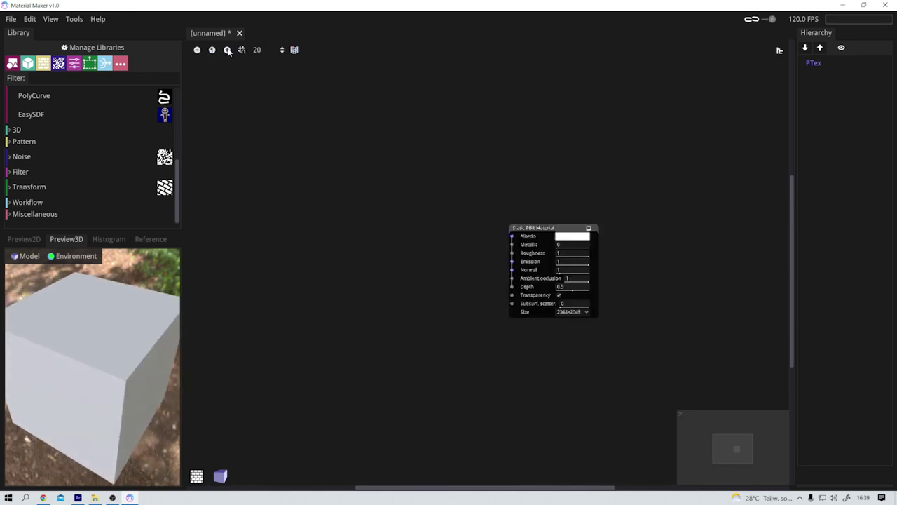
{"action": "left_click", "coordinate": [227, 50]}
{"action": "left_click", "coordinate": [226, 50]}
{"action": "left_click", "coordinate": [226, 50]}
{"action": "left_click", "coordinate": [226, 50]}
{"action": "left_click", "coordinate": [227, 50]}
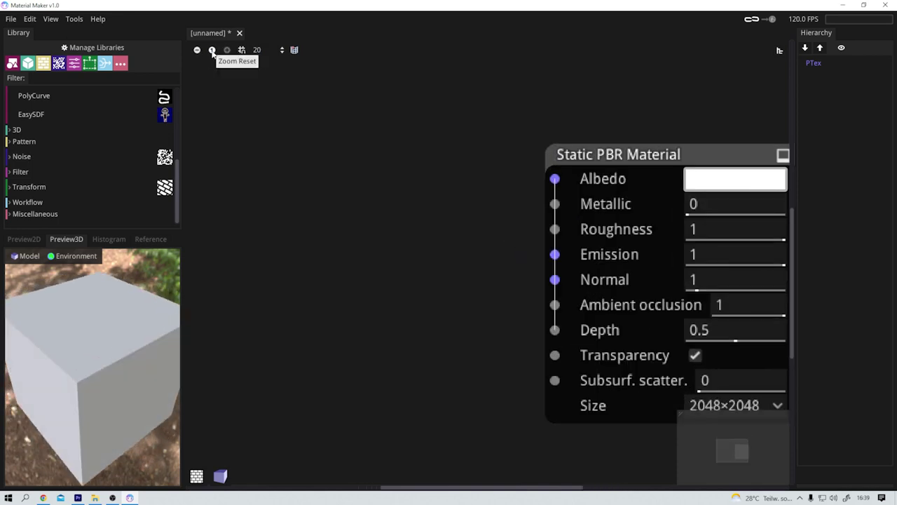
{"action": "left_click", "coordinate": [213, 51]}
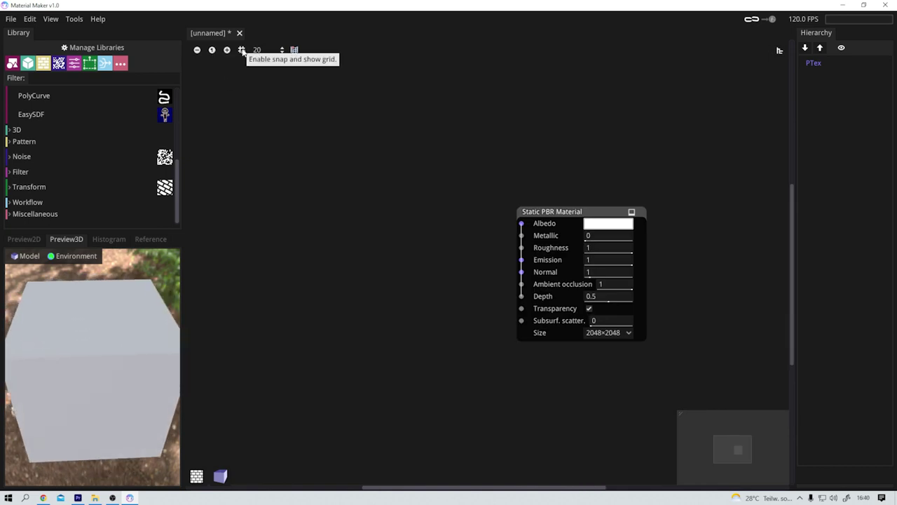
Step: Set the snap grid spacing to 23, leaving snapping and the grid turned off
{"action": "left_click", "coordinate": [241, 50]}
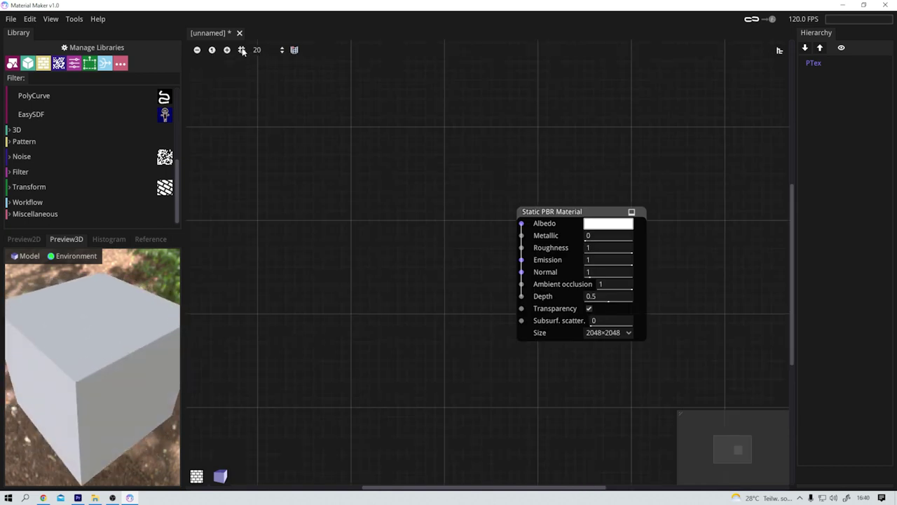
{"action": "left_click", "coordinate": [282, 53]}
{"action": "left_click", "coordinate": [282, 52]}
{"action": "left_click", "coordinate": [282, 53]}
{"action": "left_click", "coordinate": [282, 52]}
{"action": "left_click", "coordinate": [282, 53]}
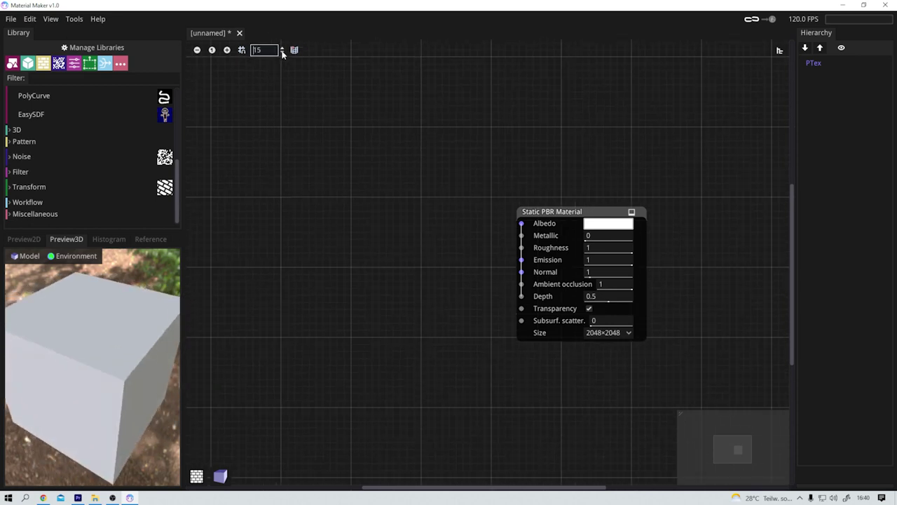
{"action": "left_click", "coordinate": [282, 48]}
{"action": "left_click", "coordinate": [282, 48]}
{"action": "left_click", "coordinate": [282, 47]}
{"action": "left_click", "coordinate": [282, 47]}
{"action": "left_click", "coordinate": [282, 48]}
{"action": "left_click", "coordinate": [281, 48]}
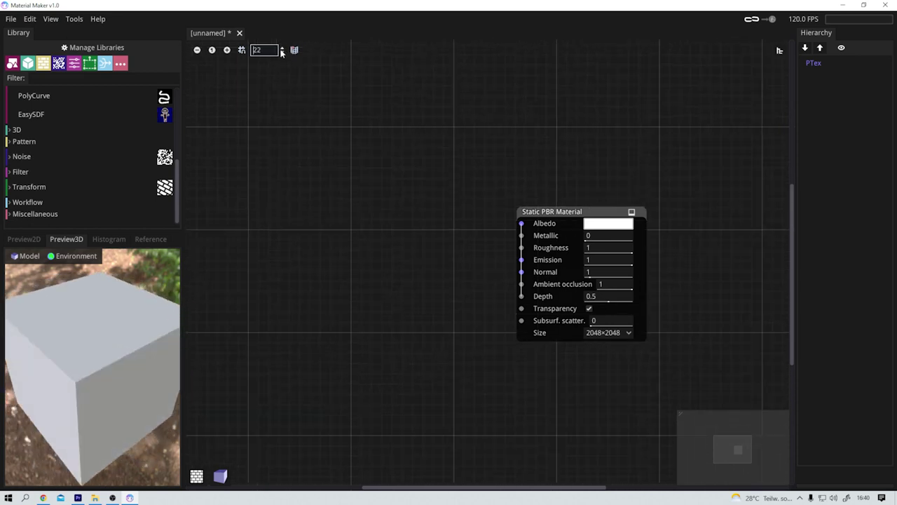
{"action": "left_click", "coordinate": [282, 48]}
{"action": "left_click", "coordinate": [282, 48]}
{"action": "left_click", "coordinate": [242, 50]}
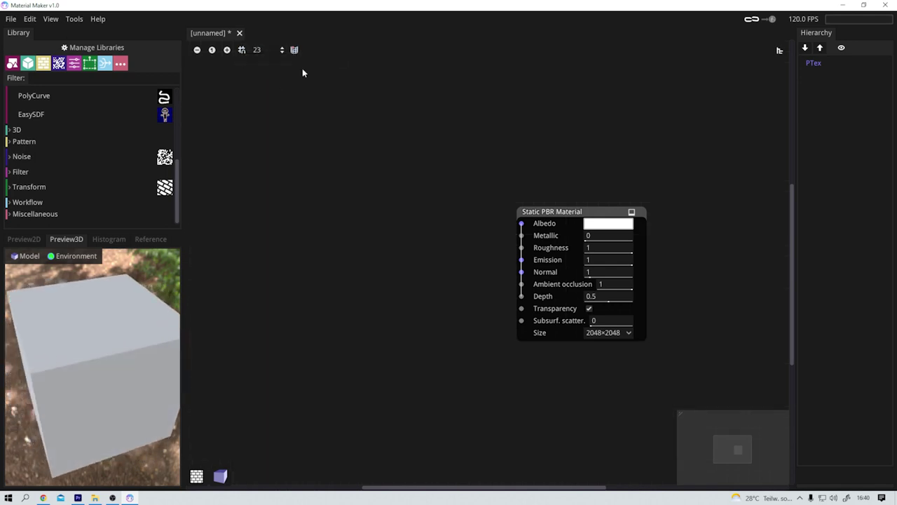
Step: Toggle the graph minimap off and back on, then pan the graph view
{"action": "left_click", "coordinate": [294, 51]}
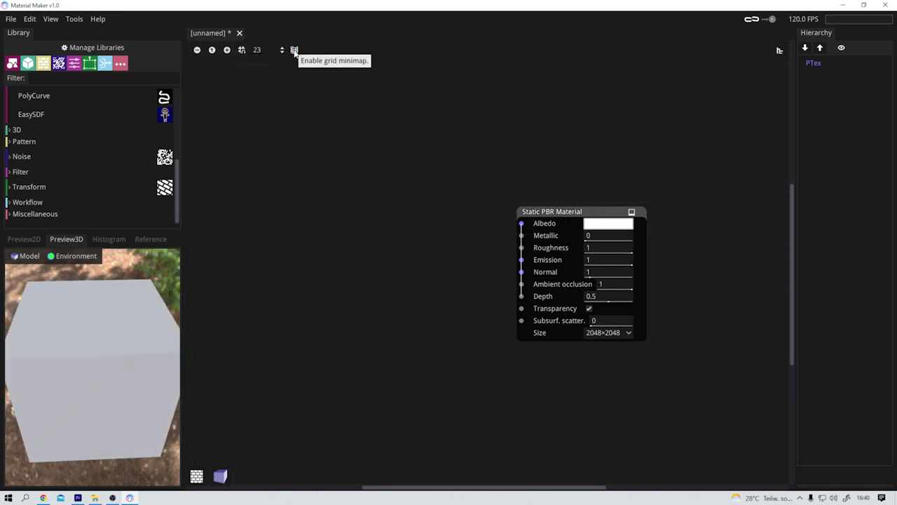
{"action": "left_click", "coordinate": [294, 51]}
{"action": "left_click", "coordinate": [294, 51]}
{"action": "left_click", "coordinate": [294, 51]}
{"action": "mouse_move", "coordinate": [730, 448]}
{"action": "left_mouse_down"}
{"action": "mouse_move", "coordinate": [742, 449]}
{"action": "mouse_move", "coordinate": [732, 446]}
{"action": "left_mouse_up"}
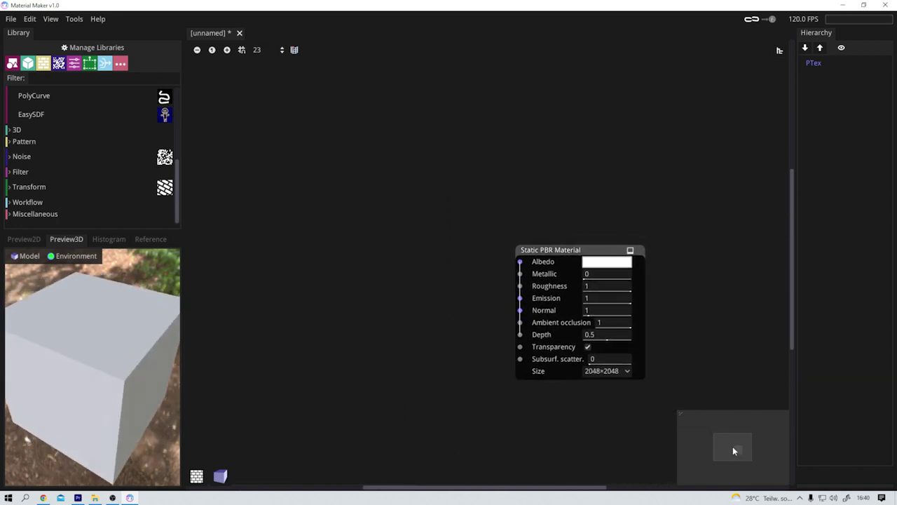
{"action": "left_click", "coordinate": [294, 50]}
{"action": "left_click", "coordinate": [294, 51]}
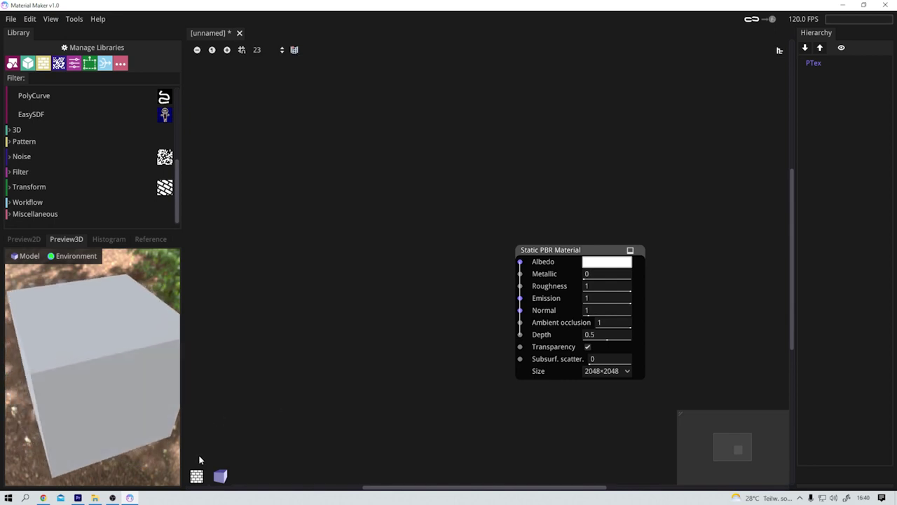
{"action": "left_click", "coordinate": [197, 478]}
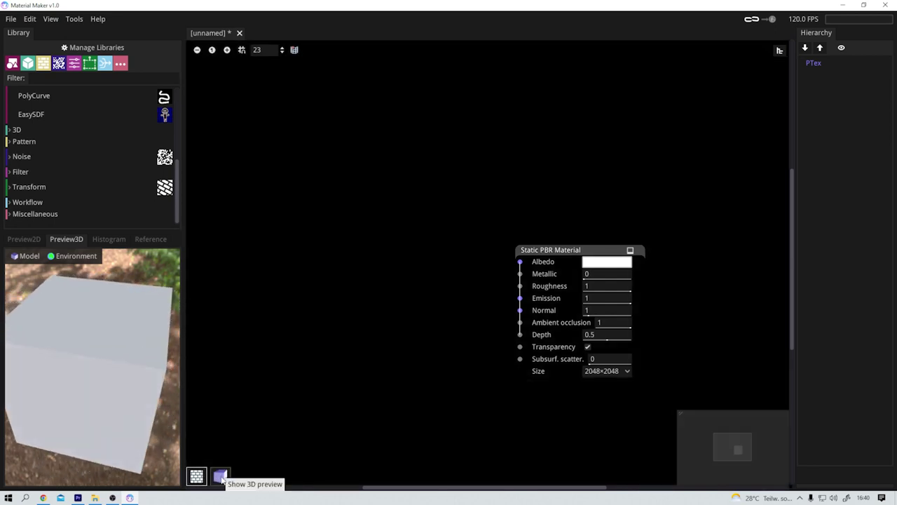
{"action": "left_click", "coordinate": [221, 476]}
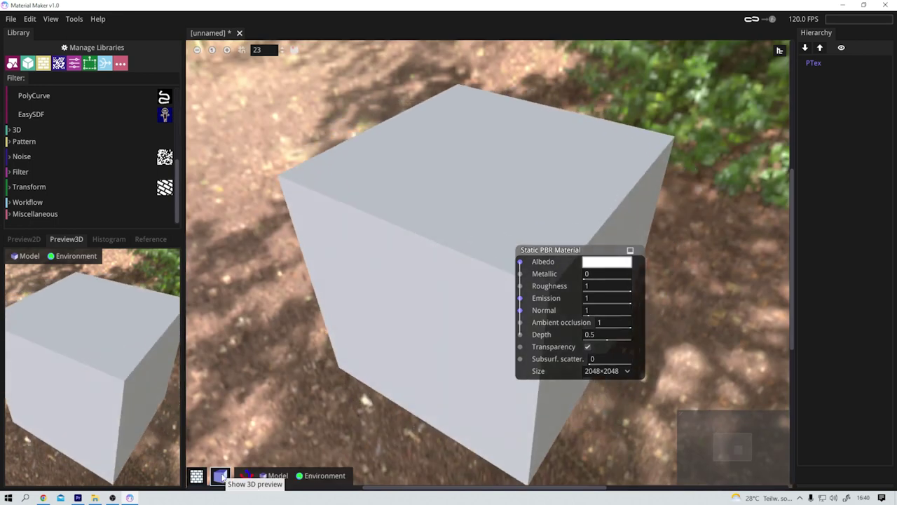
{"action": "left_click", "coordinate": [220, 476]}
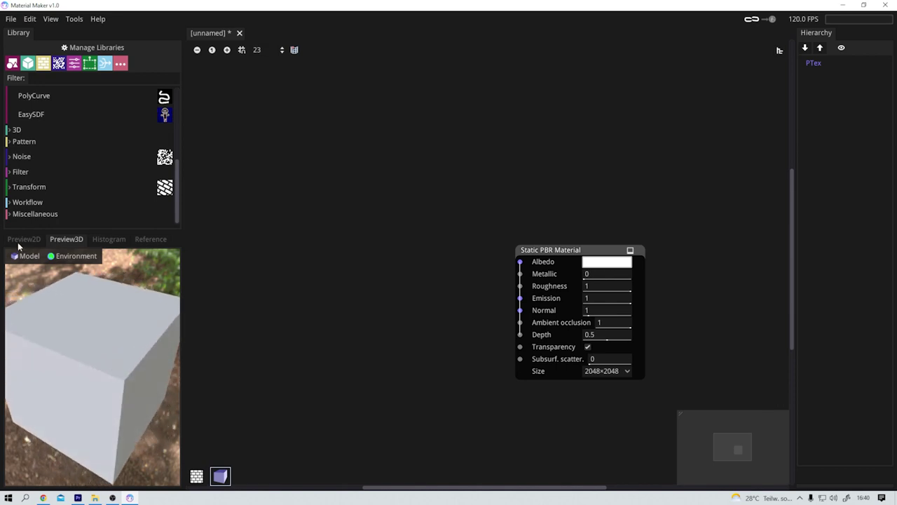
{"action": "left_click", "coordinate": [19, 240]}
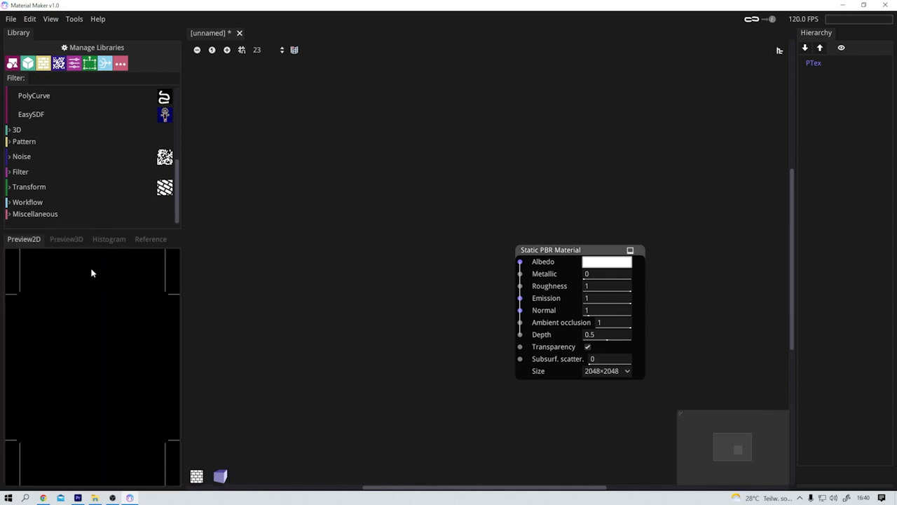
{"action": "left_click", "coordinate": [59, 241]}
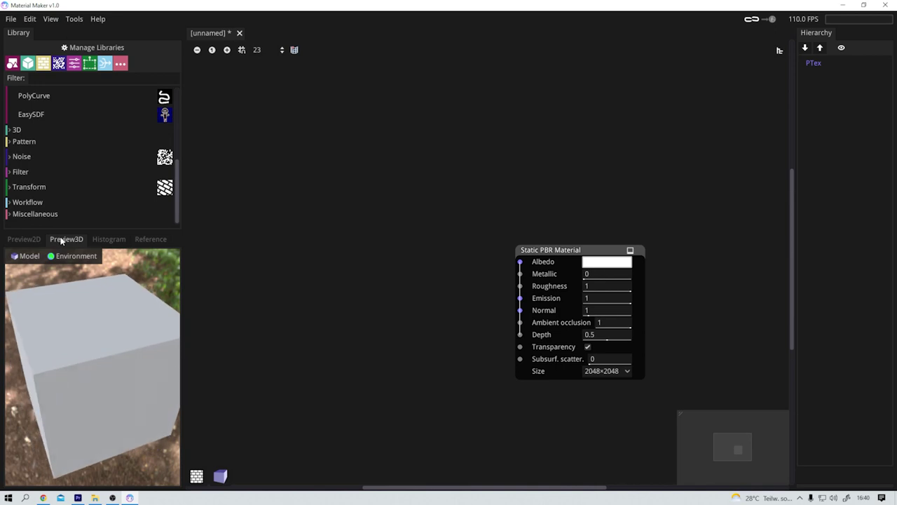
Step: Dock Preview3D under the Hierarchy panel, enlarge it, and show Preview2D in the other pane
{"action": "left_click_drag", "start_coordinate": [61, 240], "coordinate": [834, 478]}
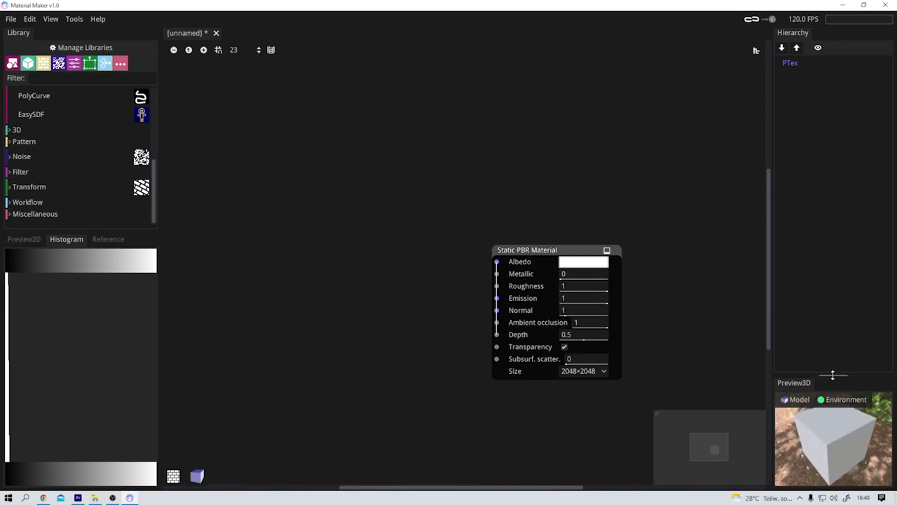
{"action": "left_click_drag", "start_coordinate": [832, 375], "coordinate": [834, 311]}
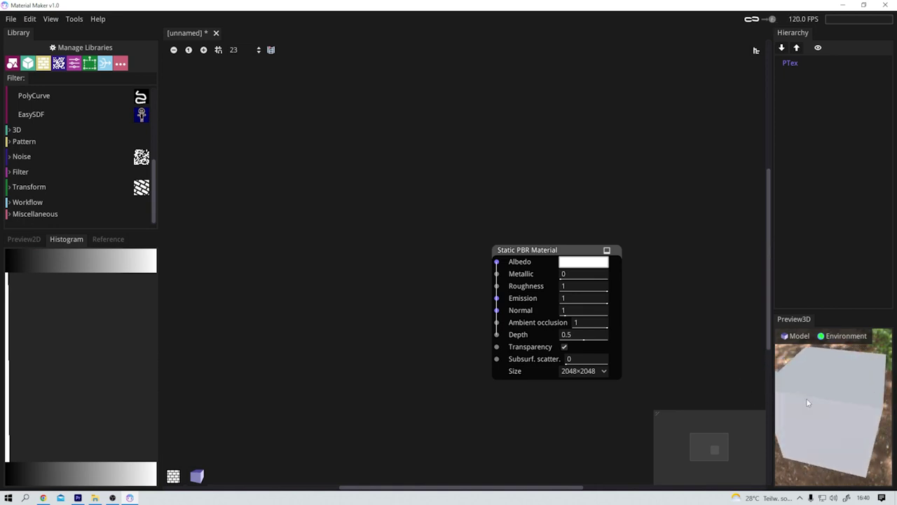
{"action": "scroll", "coordinate": [817, 390], "scroll_direction": "down", "scroll_amount": 5}
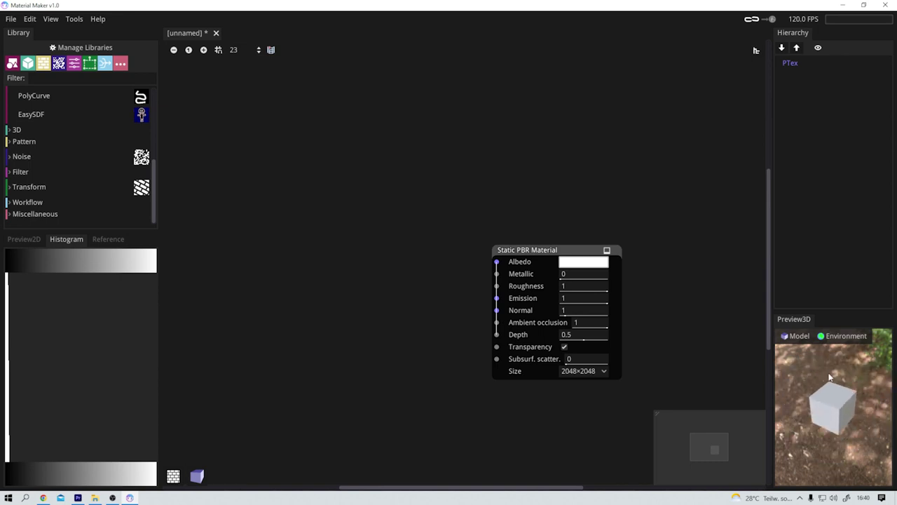
{"action": "scroll", "coordinate": [830, 378], "scroll_direction": "up", "scroll_amount": 5}
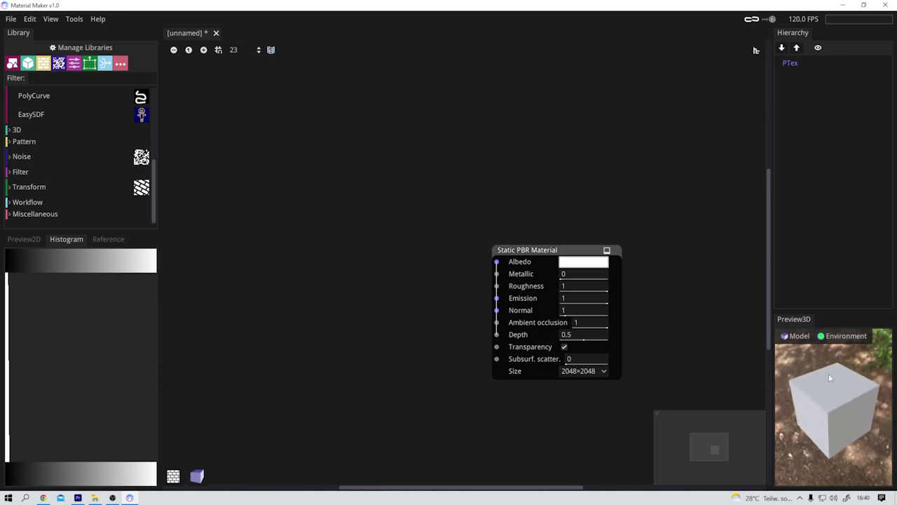
{"action": "left_click", "coordinate": [25, 239]}
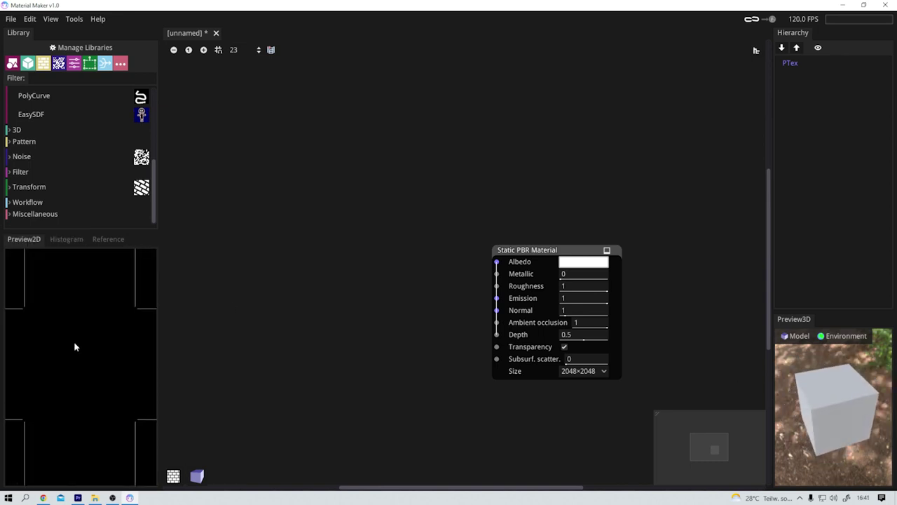
{"action": "left_click", "coordinate": [798, 336]}
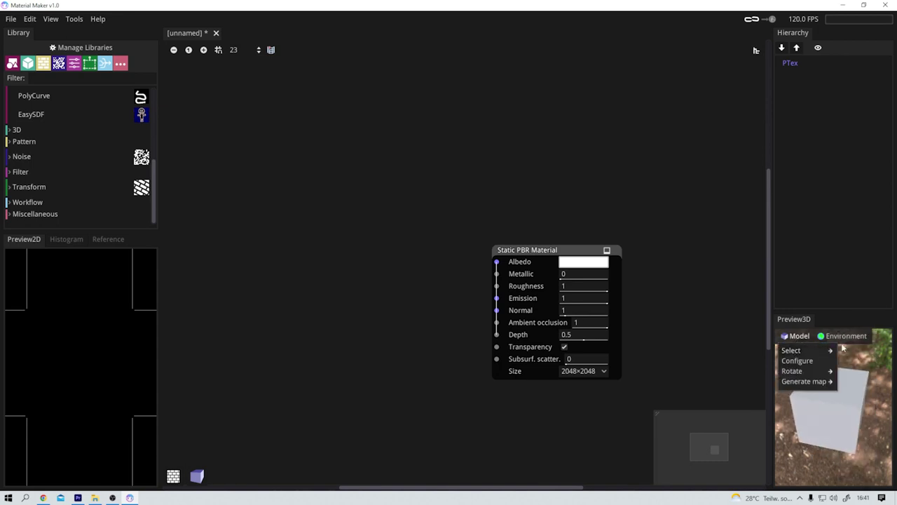
{"action": "mouse_move", "coordinate": [830, 350]}
{"action": "left_click", "coordinate": [846, 337]}
{"action": "left_click", "coordinate": [847, 337]}
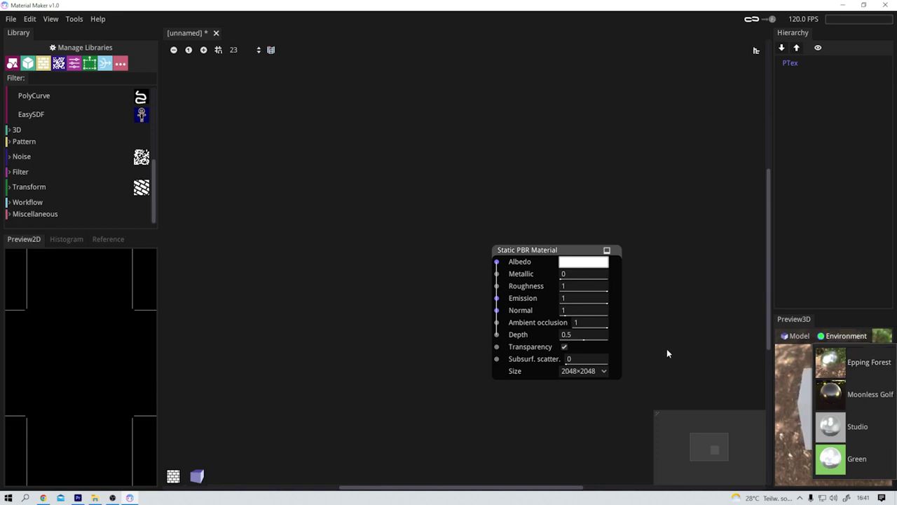
{"action": "left_click", "coordinate": [72, 21]}
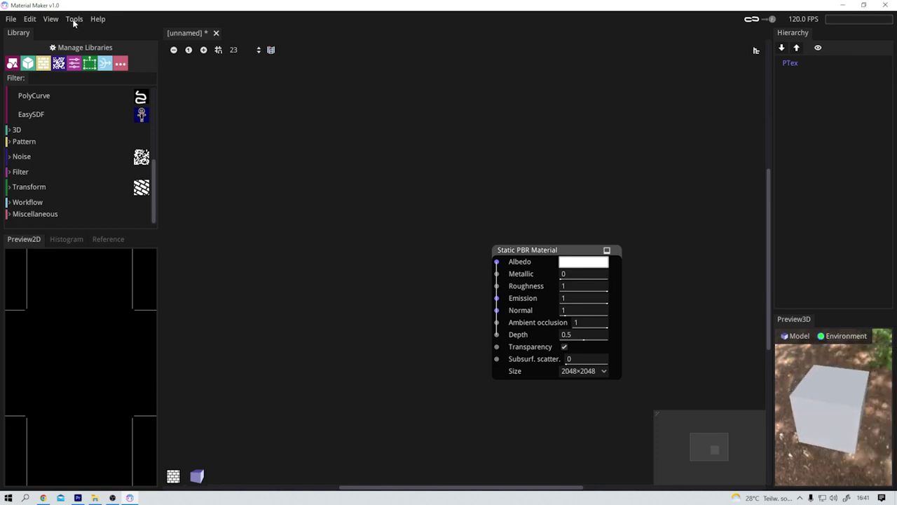
{"action": "left_click", "coordinate": [73, 20]}
{"action": "left_click", "coordinate": [101, 106]}
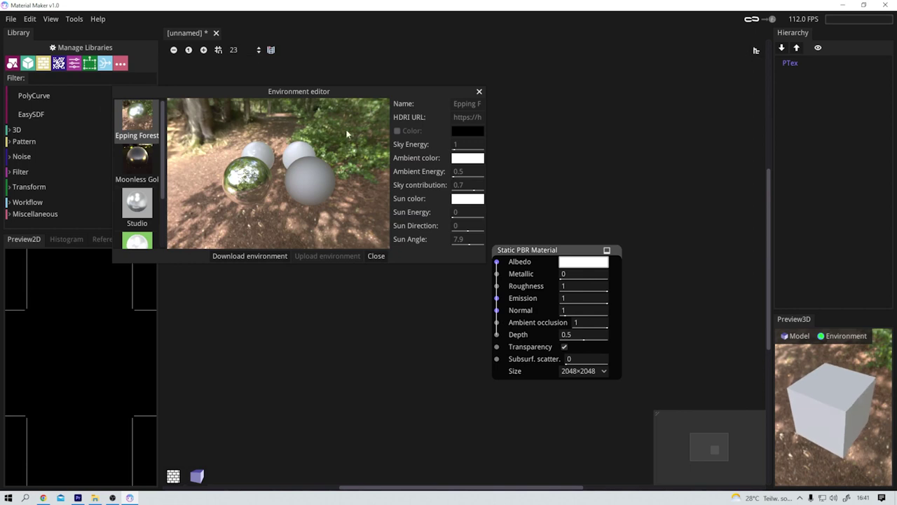
{"action": "left_click_drag", "start_coordinate": [331, 94], "coordinate": [417, 86]}
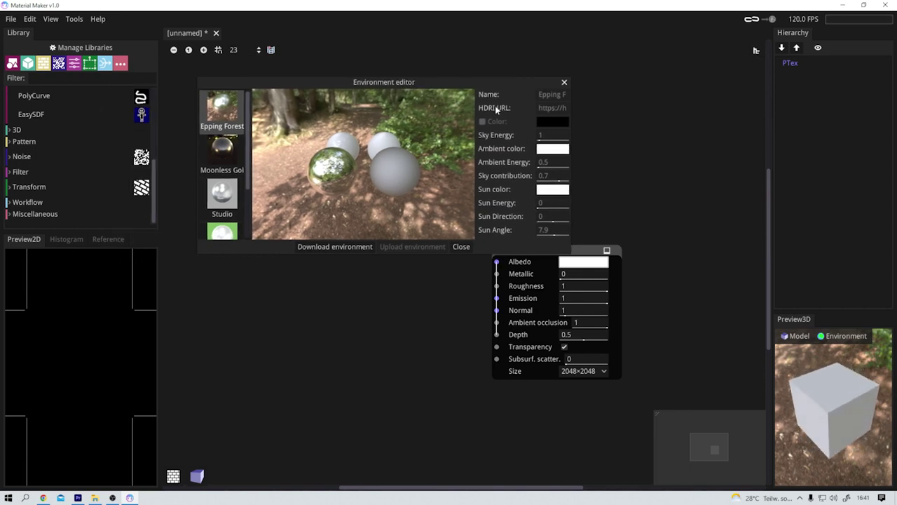
{"action": "left_click", "coordinate": [564, 84]}
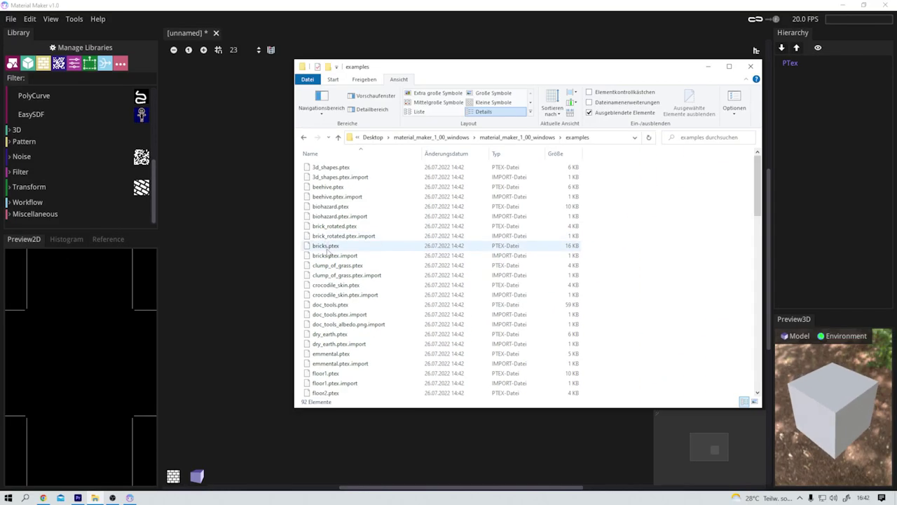
Step: Drag bricks.ptex from the examples folder onto the Material Maker graph
{"action": "left_click", "coordinate": [203, 191]}
{"action": "left_click_drag", "start_coordinate": [326, 252], "coordinate": [229, 229]}
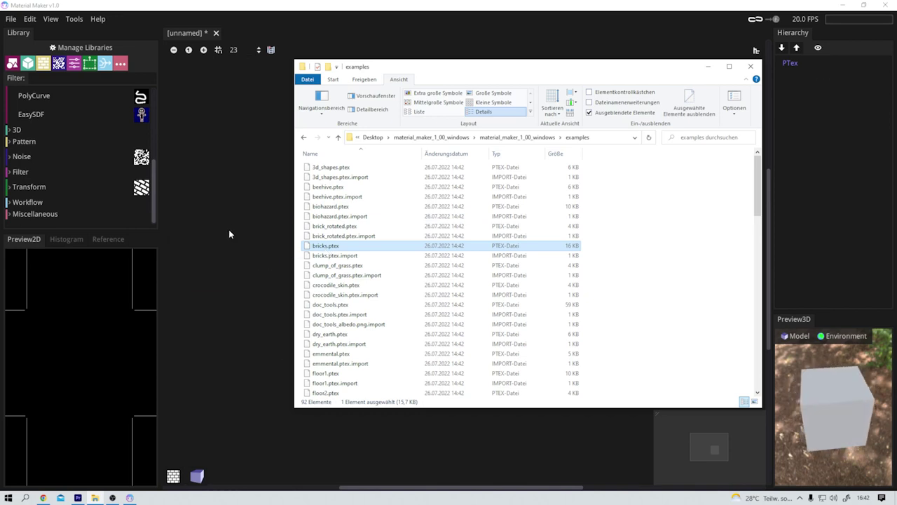
Step: Bring Material Maker forward, then zoom and pan to view the whole bricks graph
{"action": "left_click", "coordinate": [252, 159]}
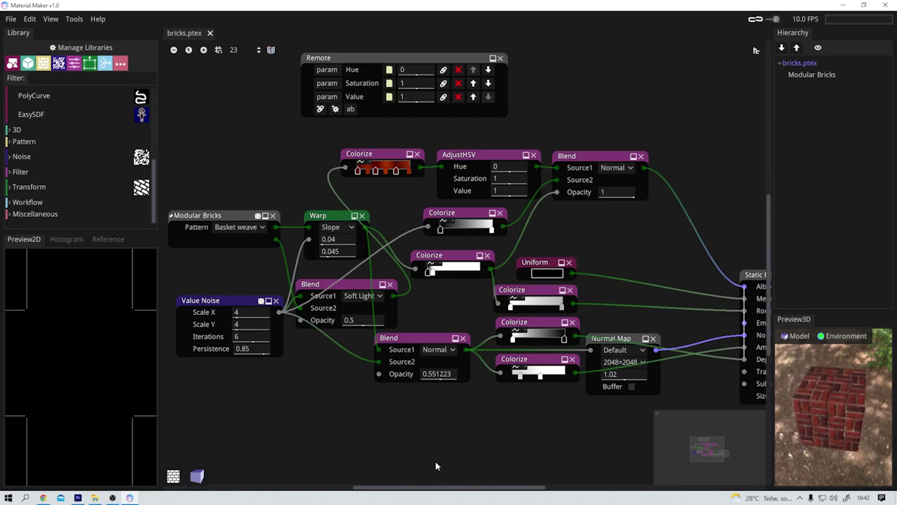
{"action": "scroll", "coordinate": [846, 405], "scroll_direction": "up", "scroll_amount": 5}
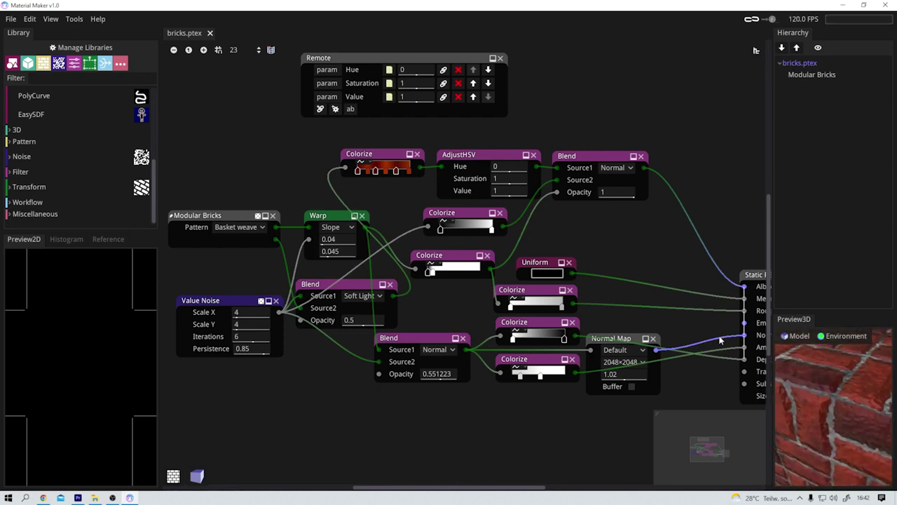
{"action": "middle_click_drag", "start_coordinate": [612, 247], "coordinate": [612, 225]}
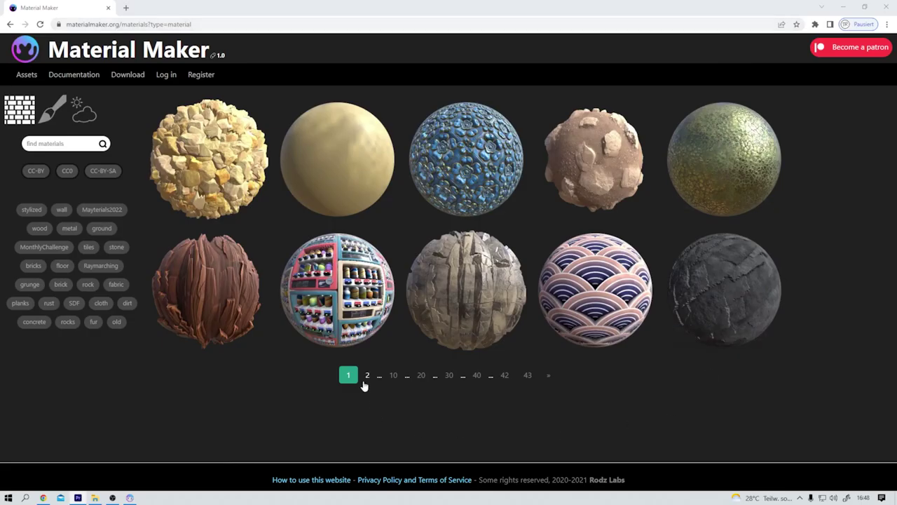
Step: Go to page 3 of the shared materials and open Stylized flowing lava
{"action": "left_click", "coordinate": [365, 380]}
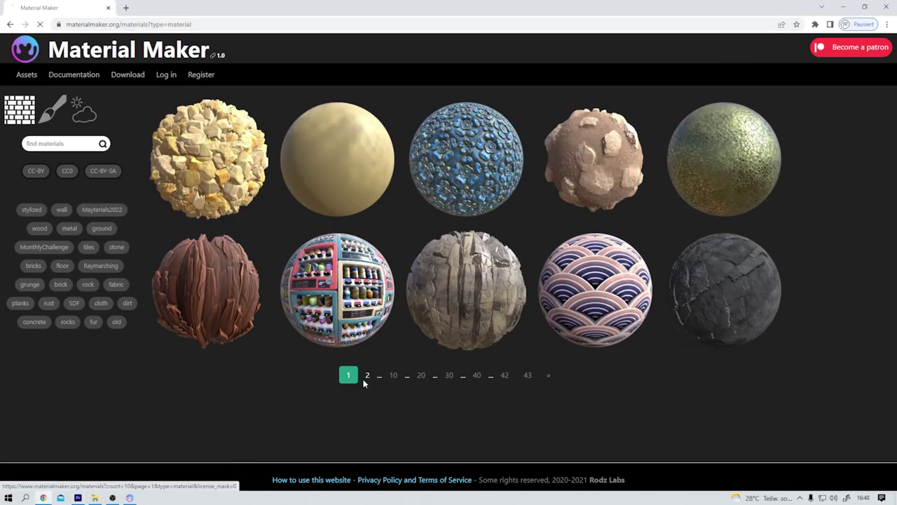
{"action": "left_click", "coordinate": [385, 376]}
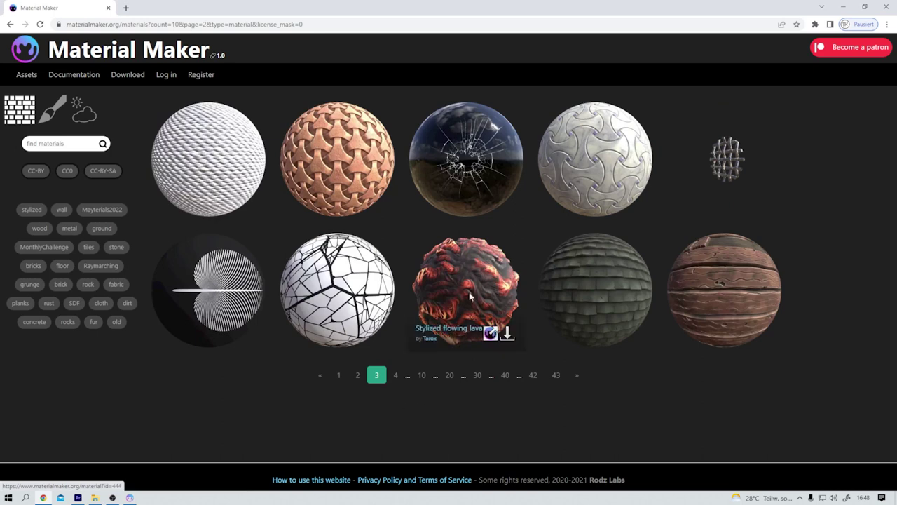
{"action": "left_click", "coordinate": [489, 334]}
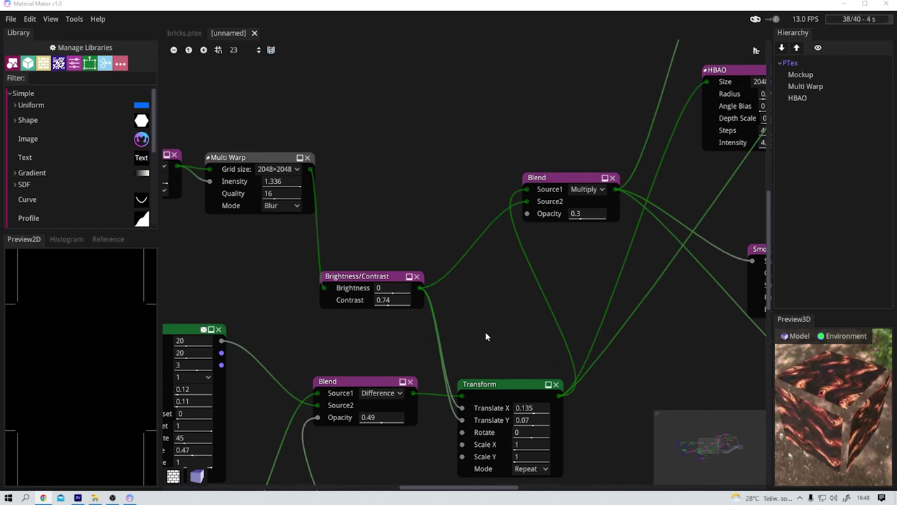
Step: Close the lava and bricks.ptex tabs, then move the Static PBR Material node up-right
{"action": "left_click", "coordinate": [255, 33]}
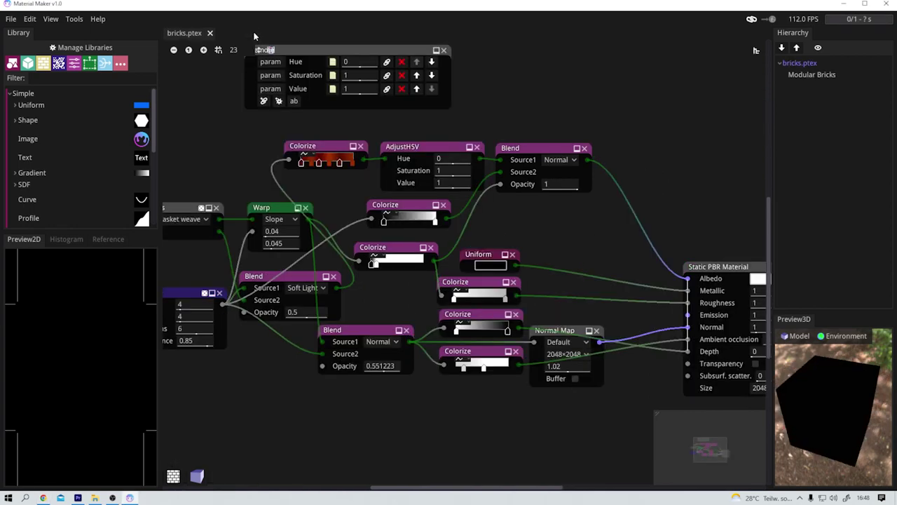
{"action": "left_click", "coordinate": [210, 34]}
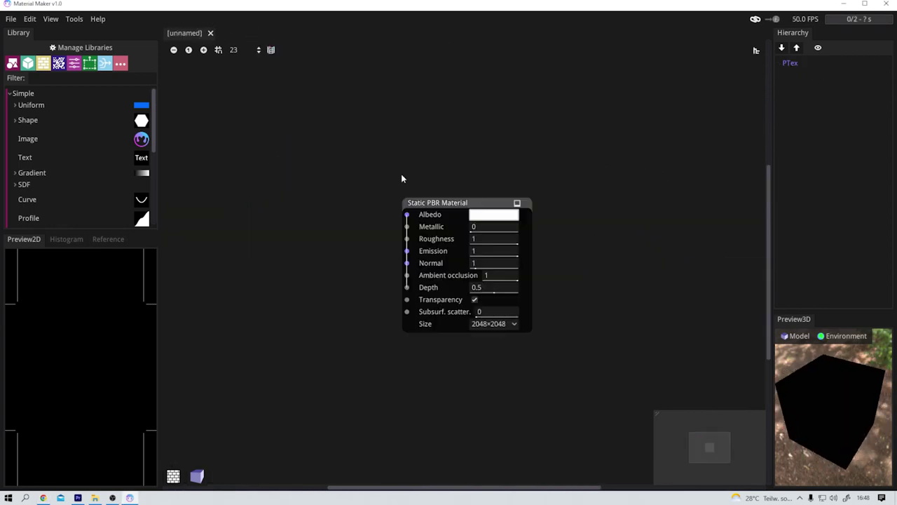
{"action": "left_click_drag", "start_coordinate": [423, 205], "coordinate": [544, 198]}
Step: Save the empty material with File > Save under the name Tutorial
{"action": "left_click", "coordinate": [11, 20]}
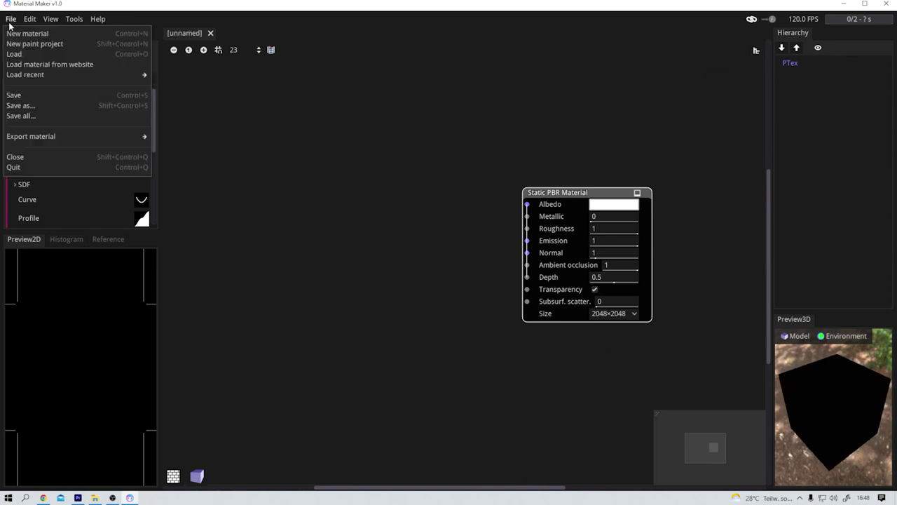
{"action": "left_click", "coordinate": [32, 95]}
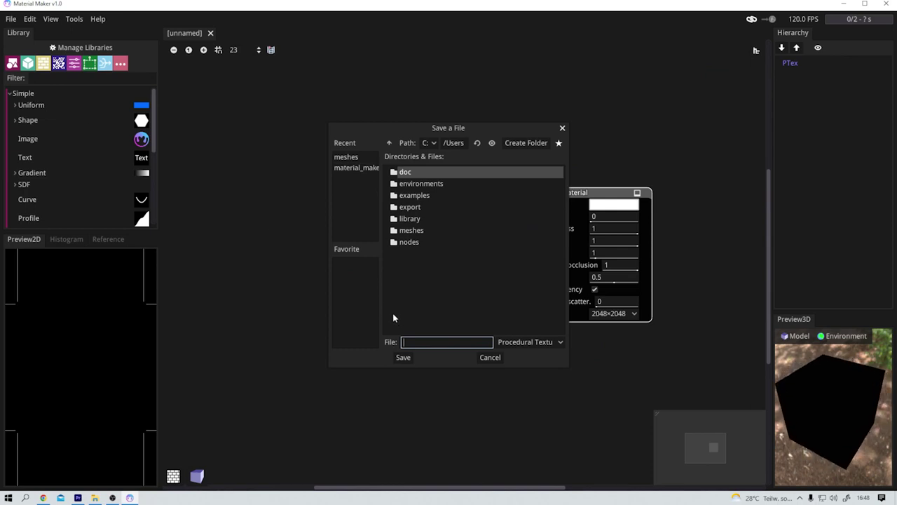
{"action": "left_click", "coordinate": [414, 314]}
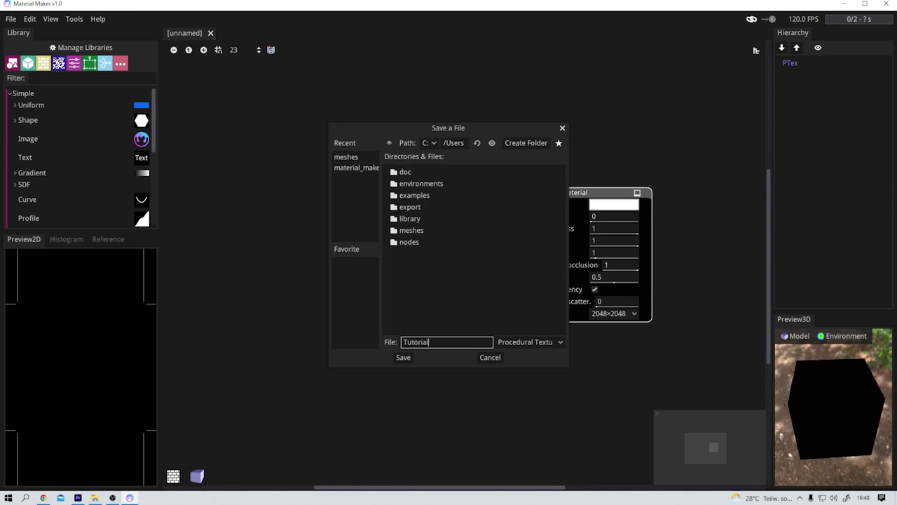
{"action": "left_click", "coordinate": [403, 358]}
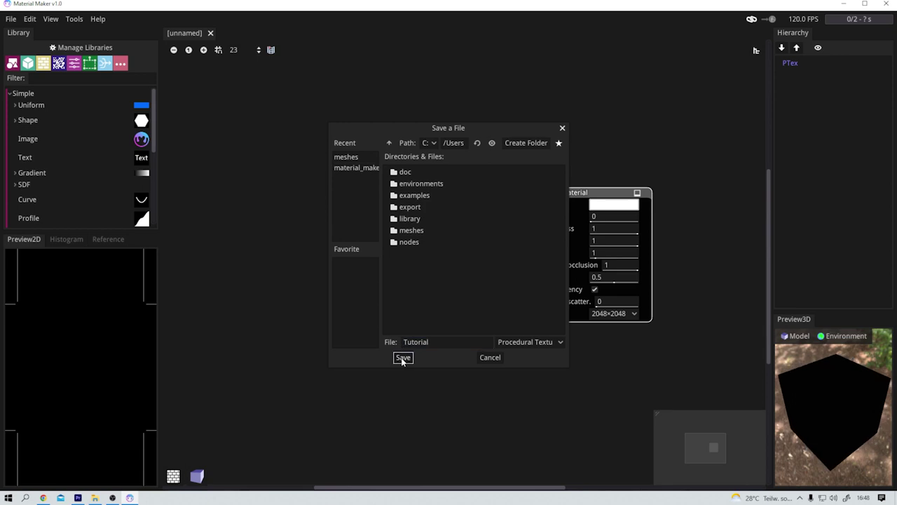
Step: Save the material as Tutorial, then try a red Albedo colour and return it to white ffffff
{"action": "left_click", "coordinate": [403, 357]}
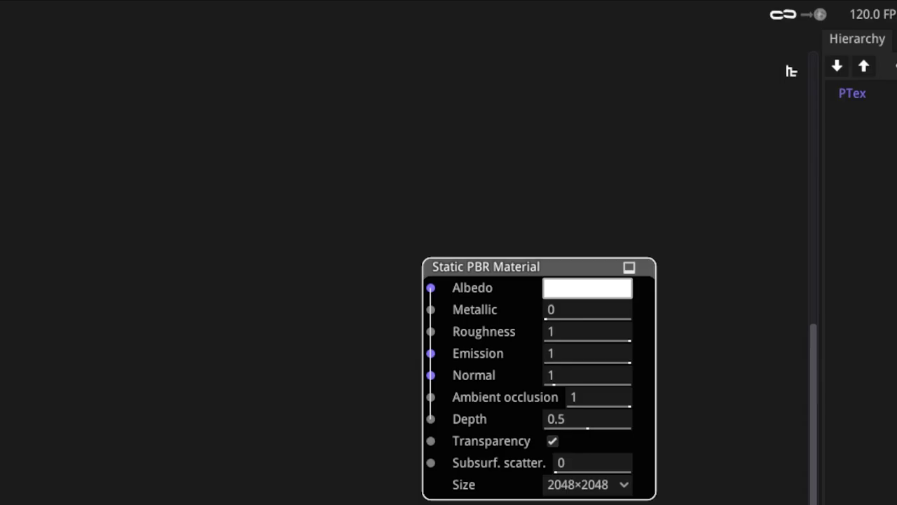
{"action": "left_click", "coordinate": [620, 293]}
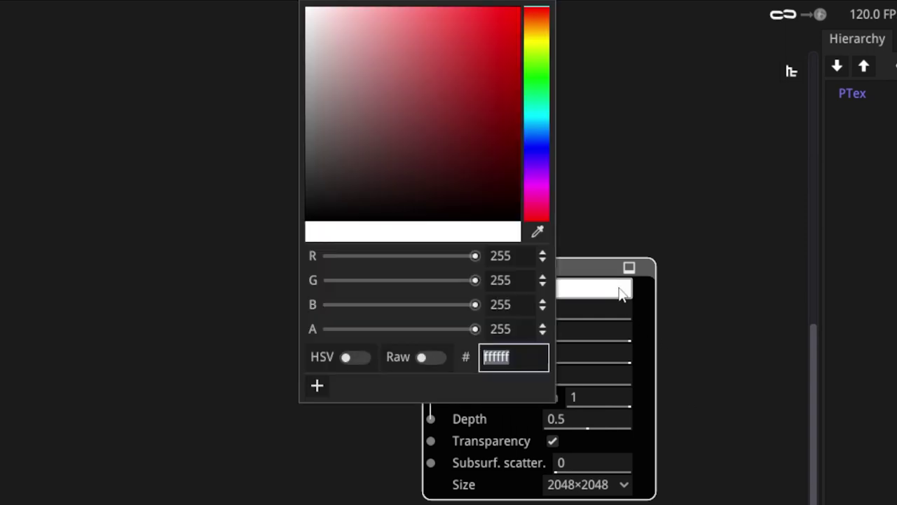
{"action": "left_click_drag", "start_coordinate": [501, 66], "coordinate": [387, 64]}
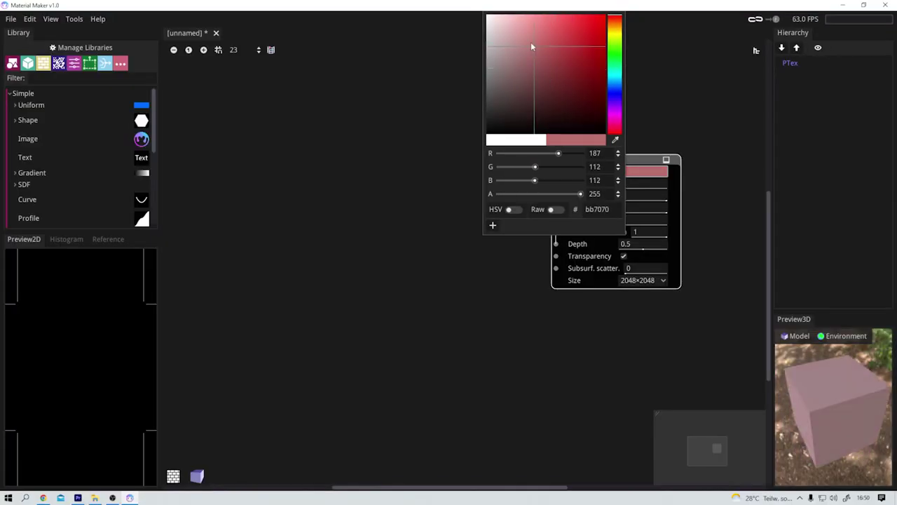
{"action": "left_click_drag", "start_coordinate": [532, 46], "coordinate": [486, 10]}
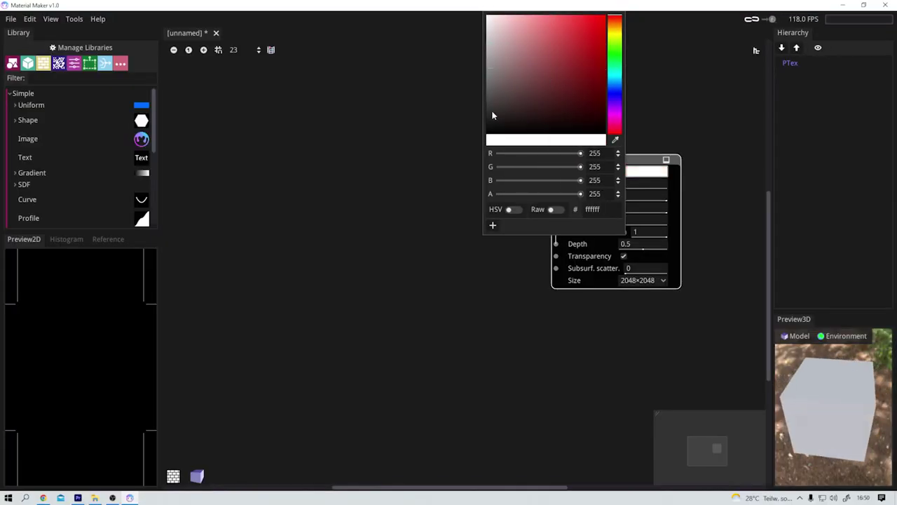
Step: Add a Text node reading RR at font_size 500 and move it up and left
{"action": "left_click", "coordinate": [514, 274]}
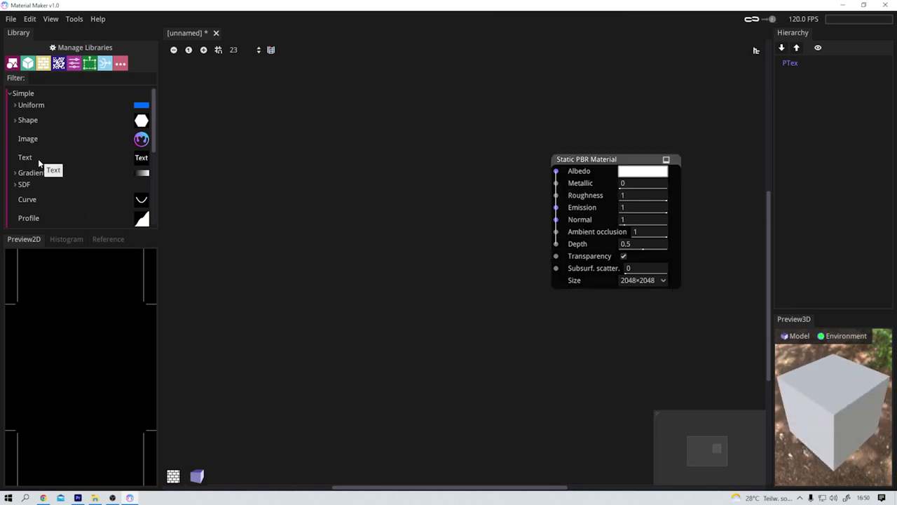
{"action": "left_click_drag", "start_coordinate": [28, 157], "coordinate": [321, 212]}
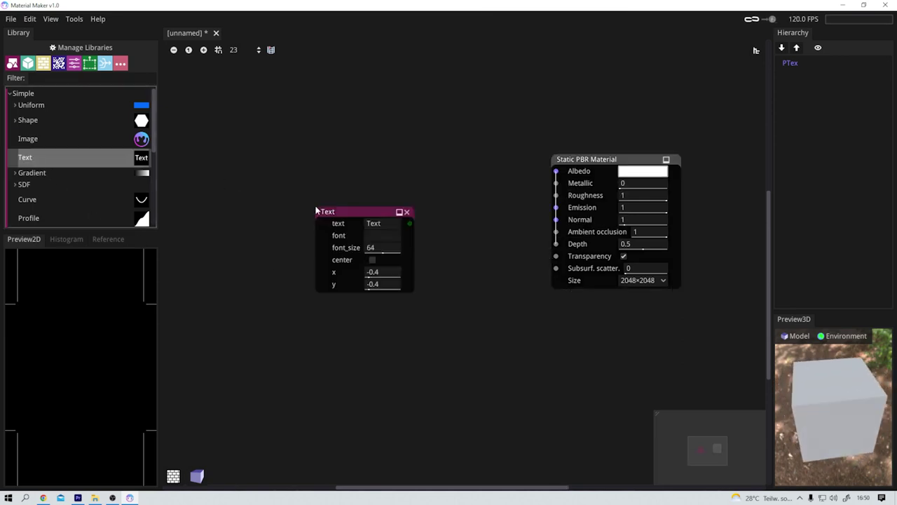
{"action": "double_click", "coordinate": [371, 223]}
{"action": "type", "text": "RR"}
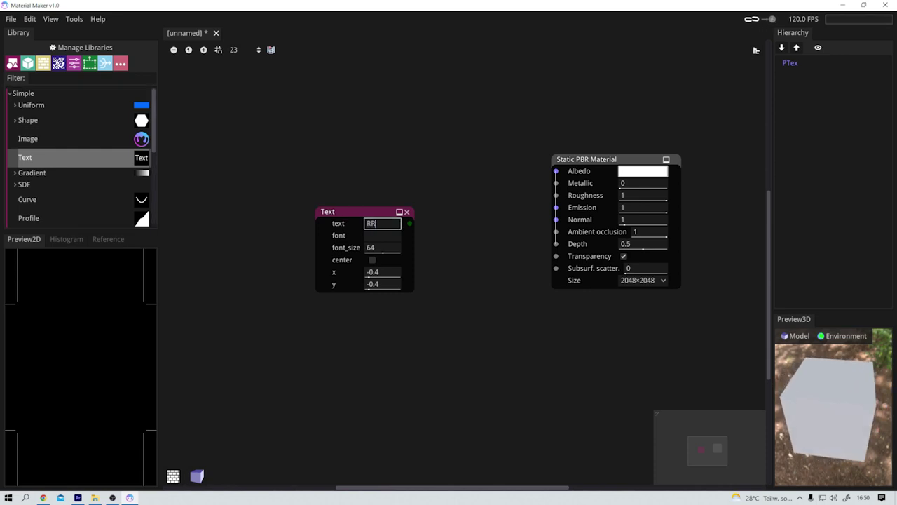
{"action": "left_click", "coordinate": [382, 247]}
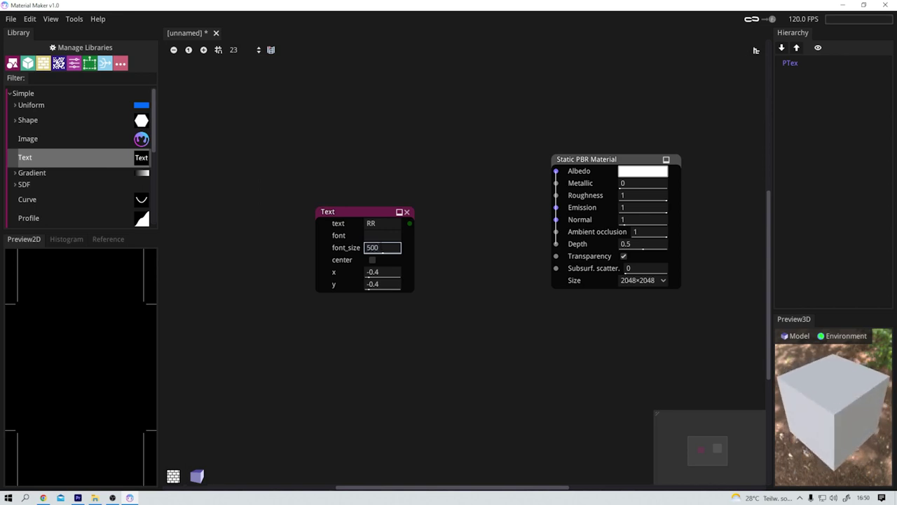
{"action": "type", "text": "500"}
{"action": "key", "text": "Return"}
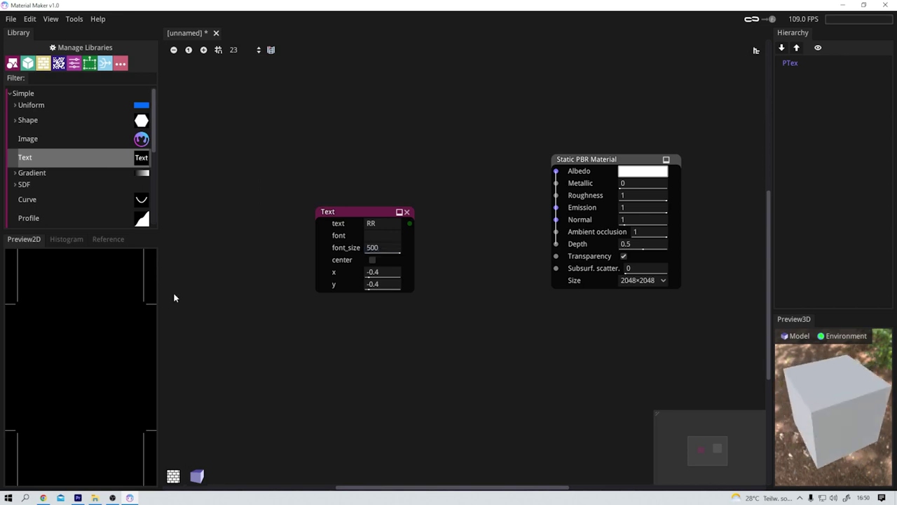
{"action": "left_click_drag", "start_coordinate": [350, 212], "coordinate": [300, 206]}
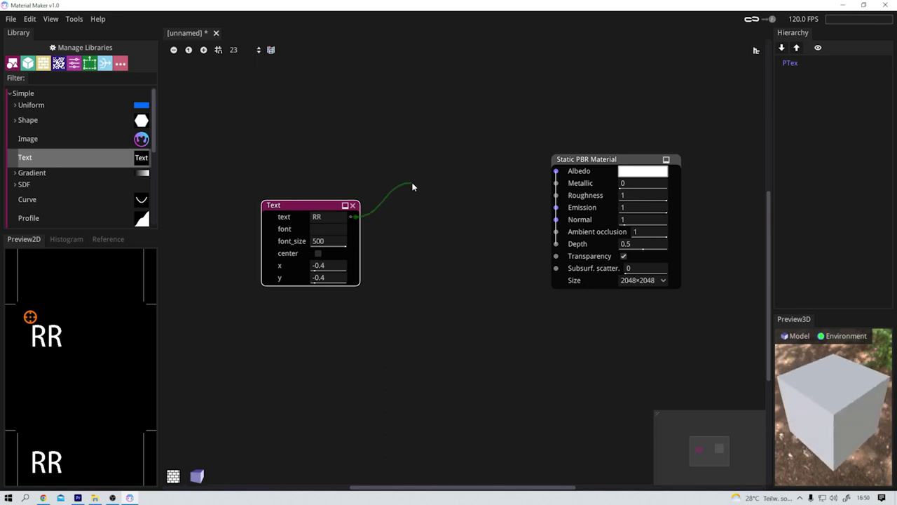
Step: Add a Colorize node fed by the Text output, found by searching 'color'
{"action": "left_click_drag", "start_coordinate": [413, 188], "coordinate": [414, 187]}
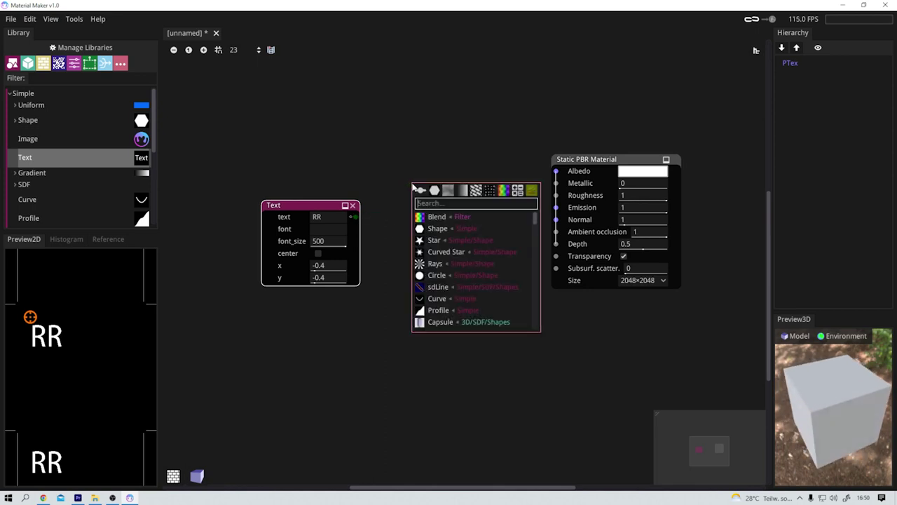
{"action": "type", "text": "color"}
{"action": "key", "text": "Down"}
{"action": "key", "text": "Down"}
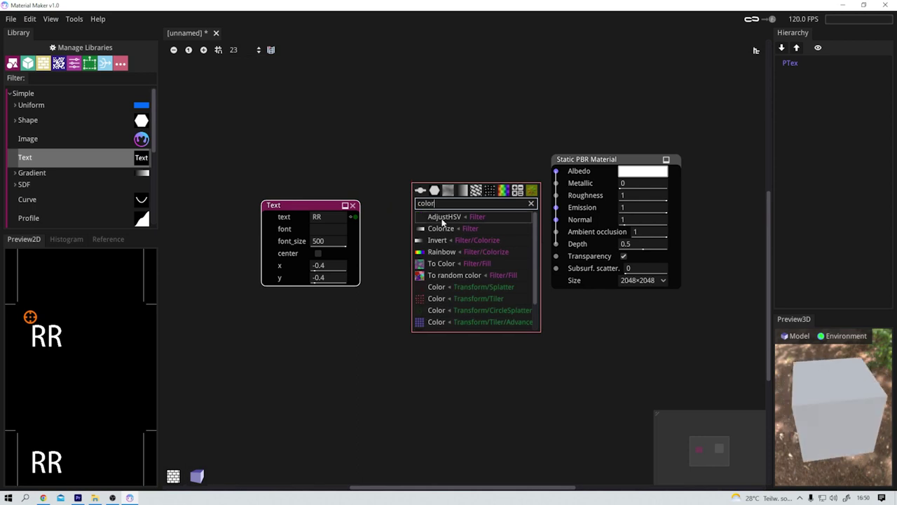
{"action": "key", "text": "Return"}
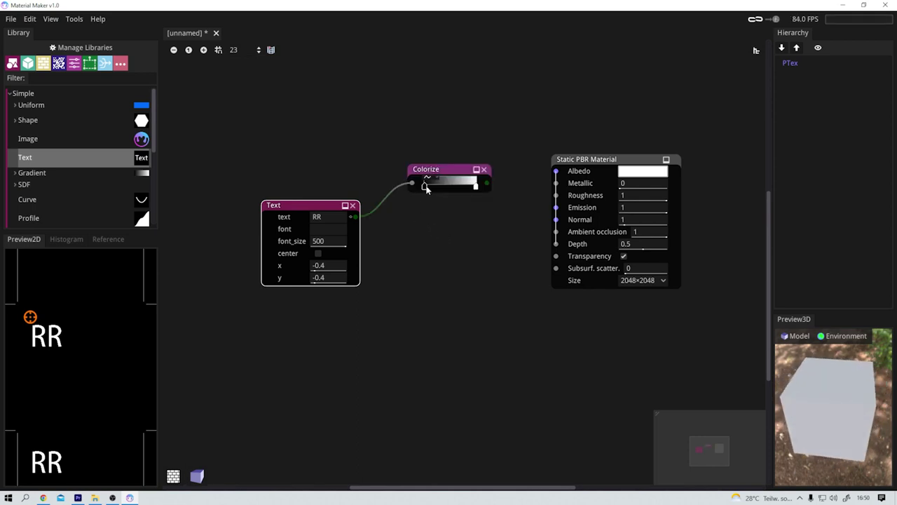
Step: Make the Colorize gradient's dark end a deep blue and wire its output to Albedo
{"action": "double_click", "coordinate": [425, 186]}
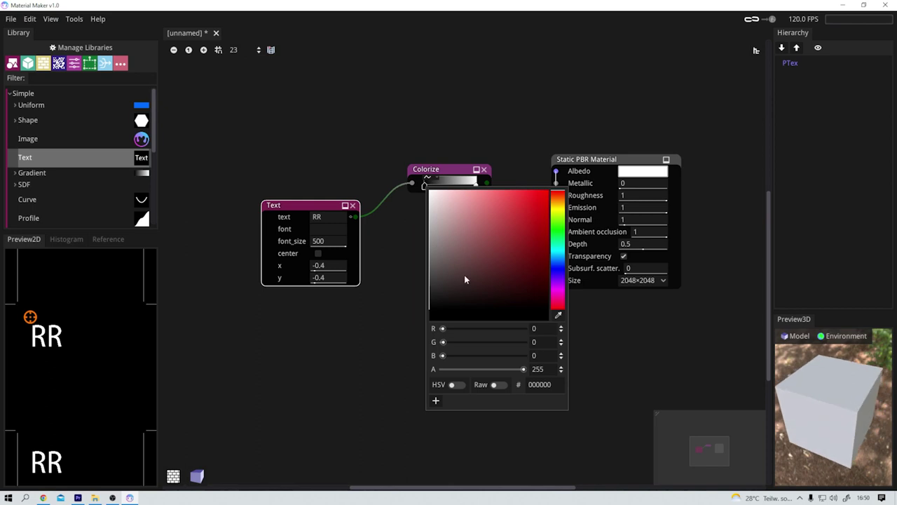
{"action": "left_click_drag", "start_coordinate": [464, 279], "coordinate": [508, 238]}
{"action": "left_click_drag", "start_coordinate": [559, 269], "coordinate": [530, 246]}
{"action": "left_click", "coordinate": [558, 260]}
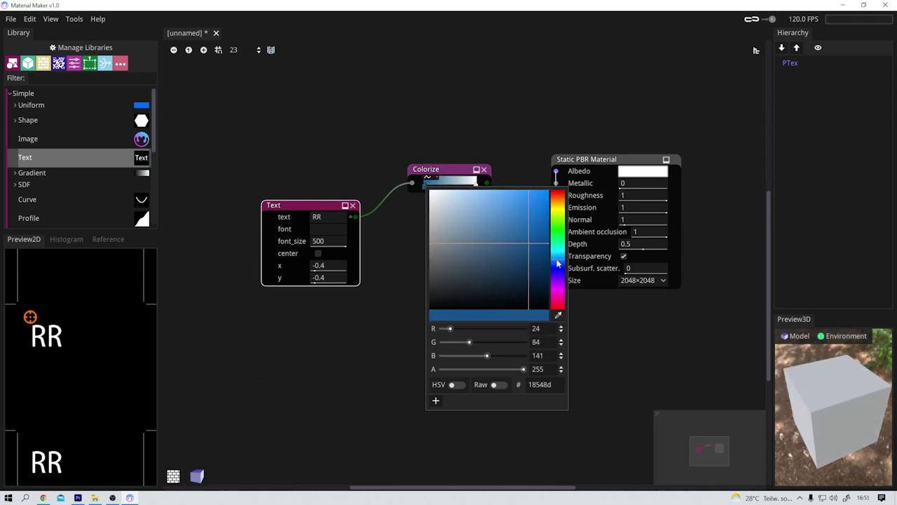
{"action": "left_click", "coordinate": [420, 223]}
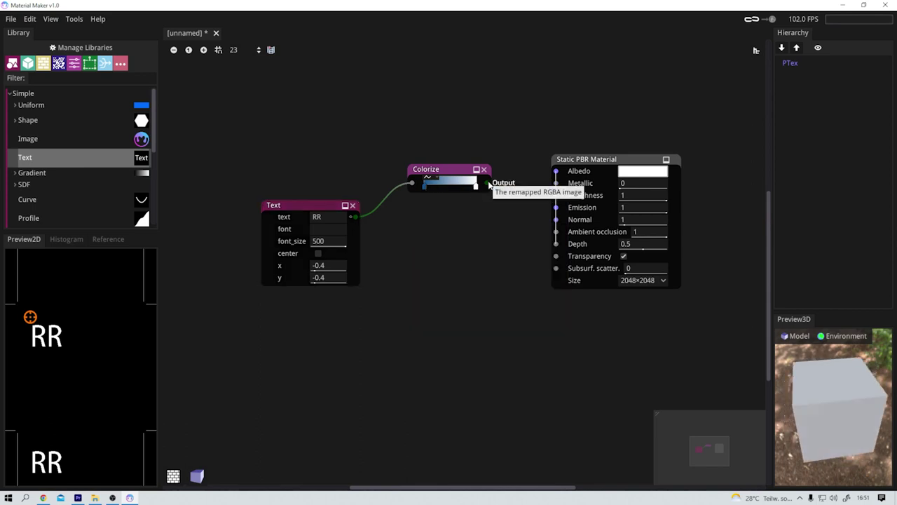
{"action": "left_click_drag", "start_coordinate": [487, 183], "coordinate": [556, 172]}
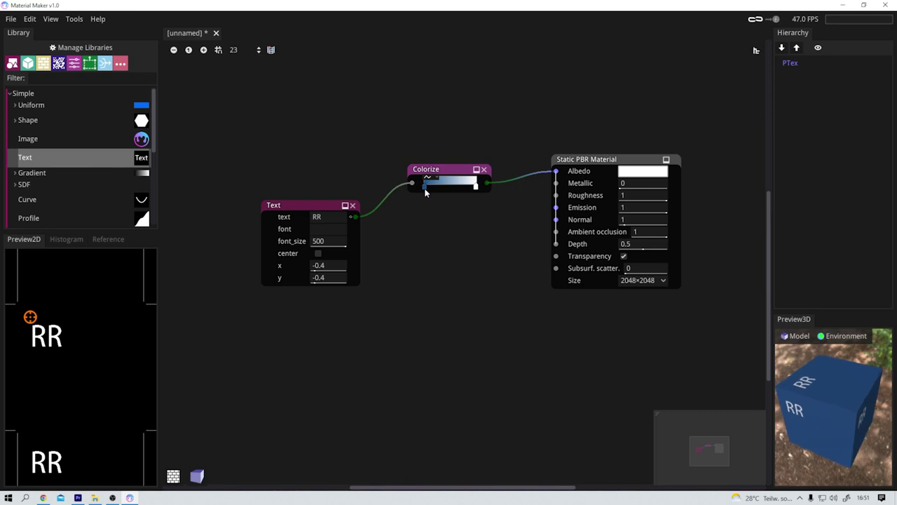
Step: Flip Colorize to white-to-blue for blue RR, and move the text to x -0.144444, y -0.172222
{"action": "left_click_drag", "start_coordinate": [426, 191], "coordinate": [452, 190]}
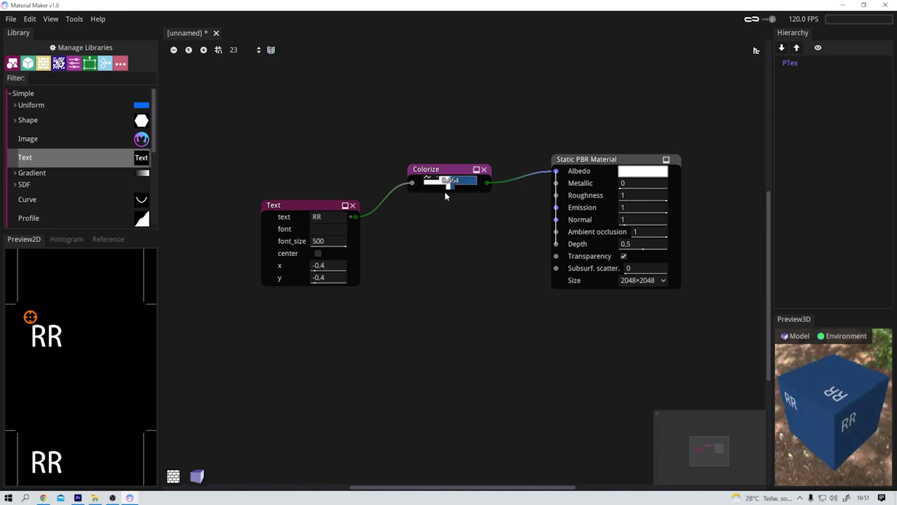
{"action": "left_click_drag", "start_coordinate": [452, 187], "coordinate": [486, 185]}
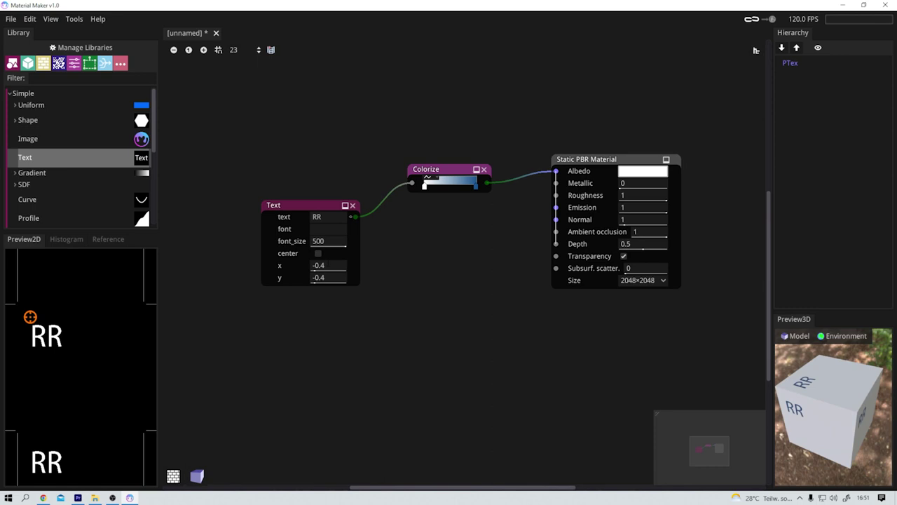
{"action": "left_click_drag", "start_coordinate": [330, 265], "coordinate": [351, 272]}
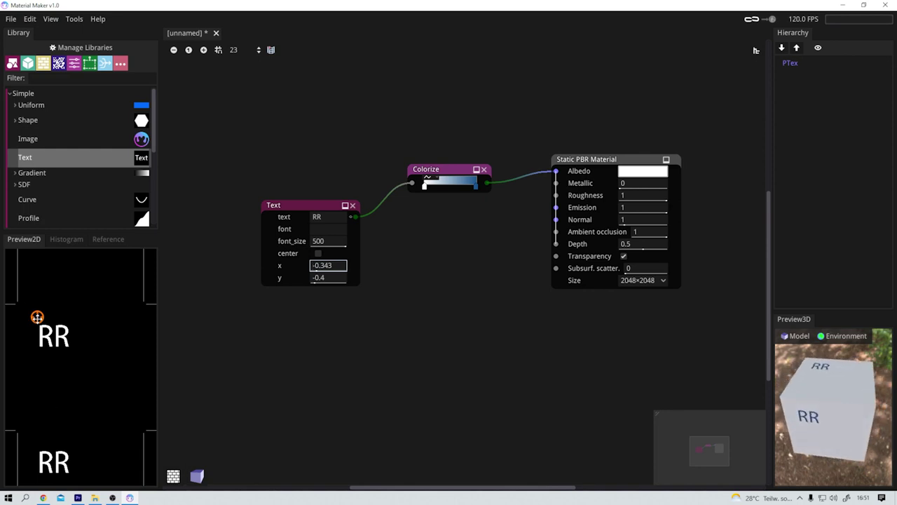
{"action": "left_click_drag", "start_coordinate": [37, 316], "coordinate": [63, 345]}
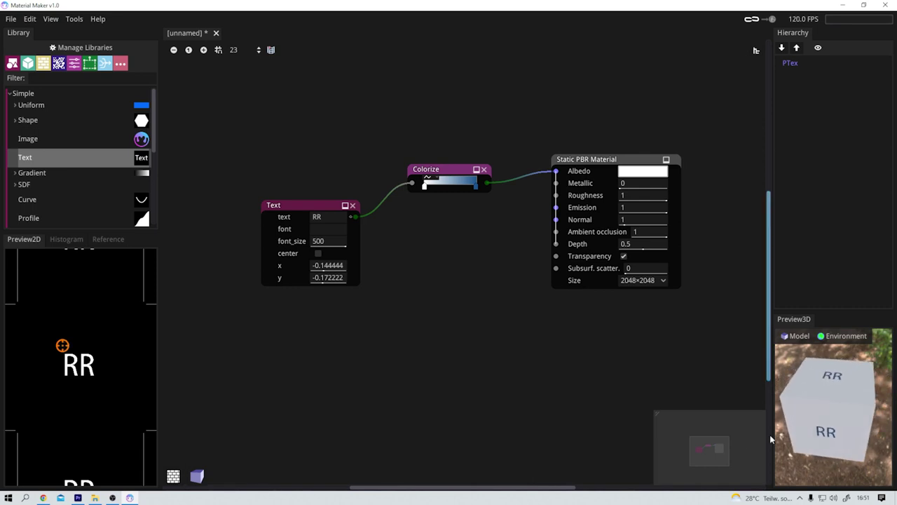
{"action": "scroll", "coordinate": [812, 427], "scroll_direction": "up", "scroll_amount": 2}
{"action": "left_click_drag", "start_coordinate": [813, 427], "coordinate": [822, 414]}
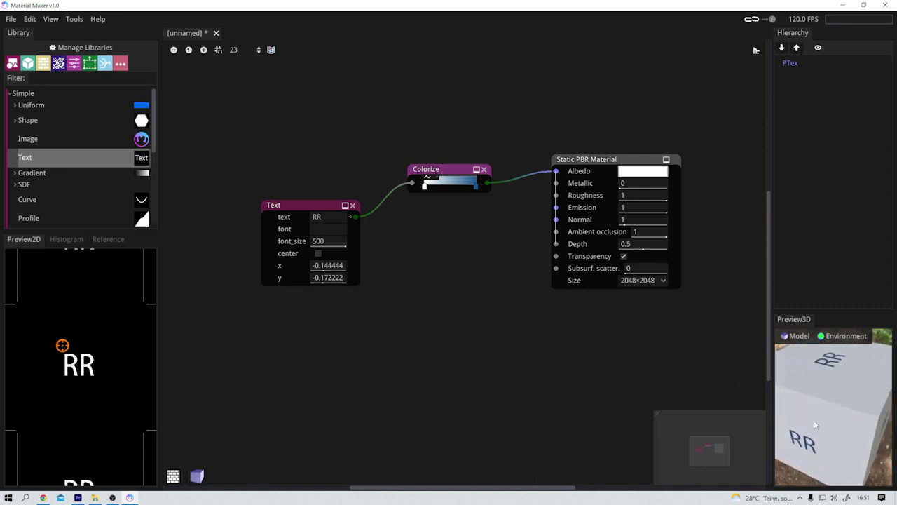
{"action": "left_click_drag", "start_coordinate": [357, 218], "coordinate": [403, 281]}
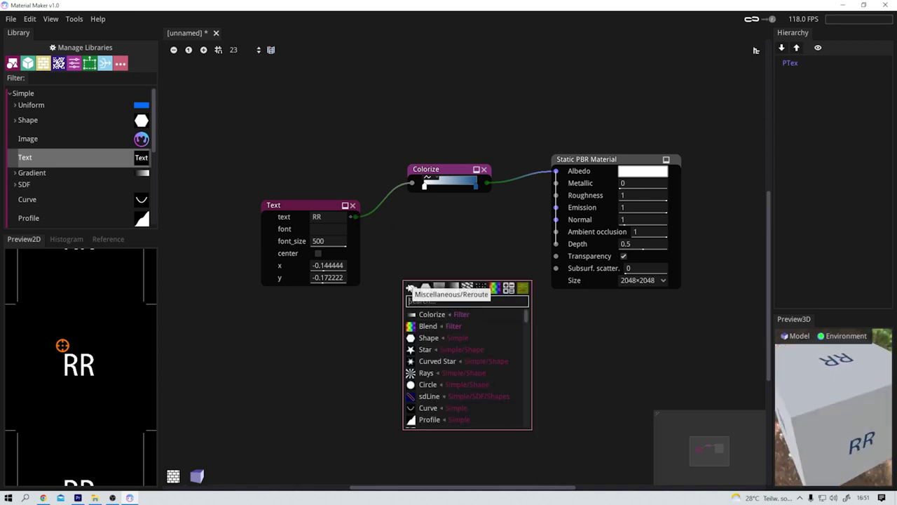
Step: Add a Normal Map node fed by the text and connect it to Normal
{"action": "type", "text": "nor"}
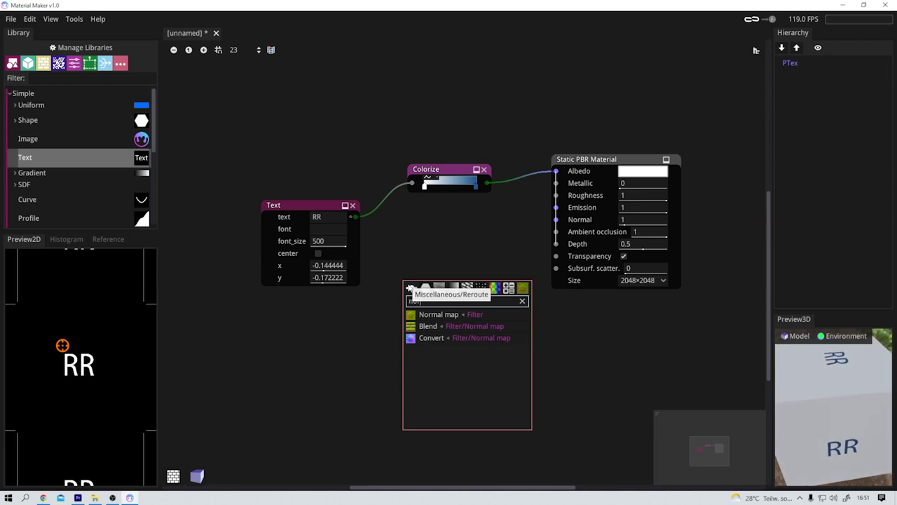
{"action": "left_click", "coordinate": [429, 315]}
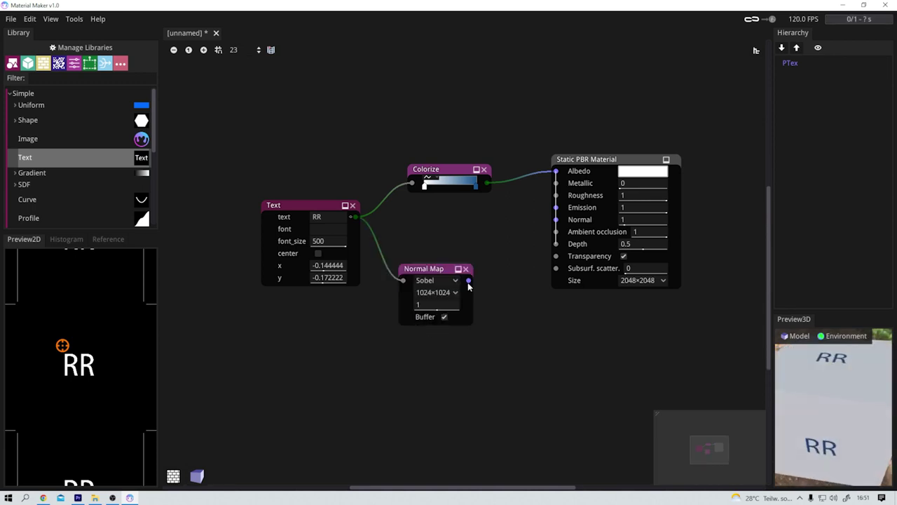
{"action": "left_click_drag", "start_coordinate": [468, 280], "coordinate": [558, 221]}
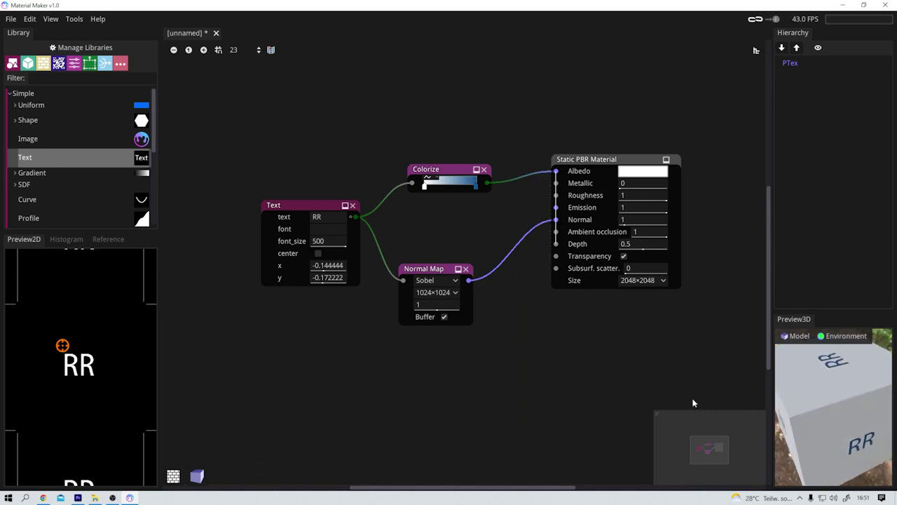
Step: Enlarge the RR text to font_size 1000 and shift it to x -0.244444, y -0.316667
{"action": "scroll", "coordinate": [833, 372], "scroll_direction": "up", "scroll_amount": 5}
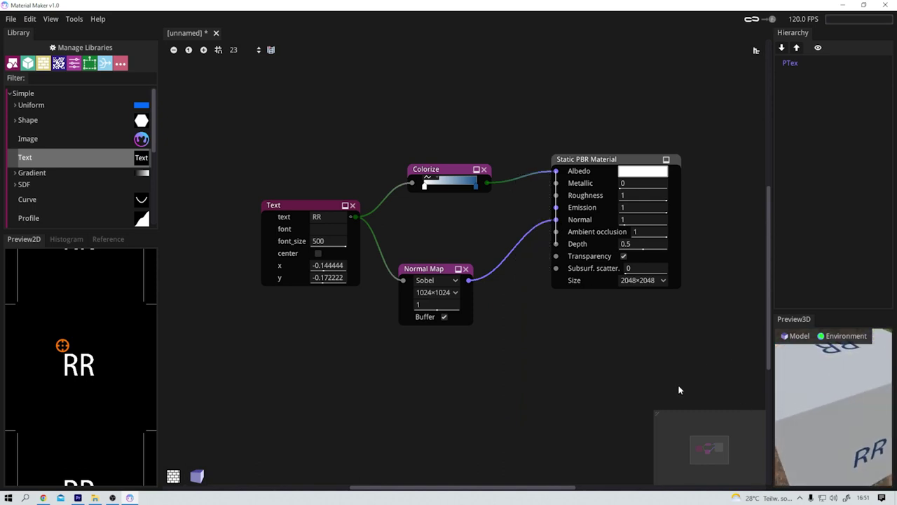
{"action": "left_click", "coordinate": [324, 244]}
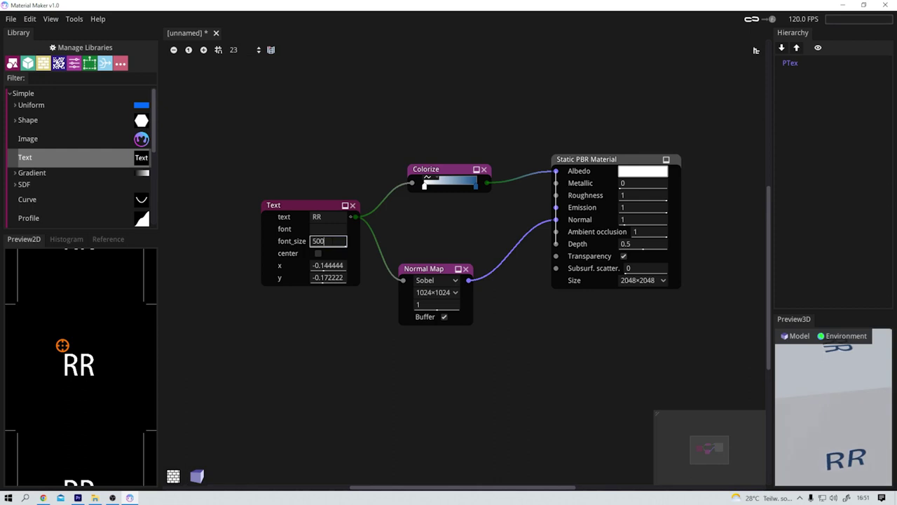
{"action": "type", "text": "1000"}
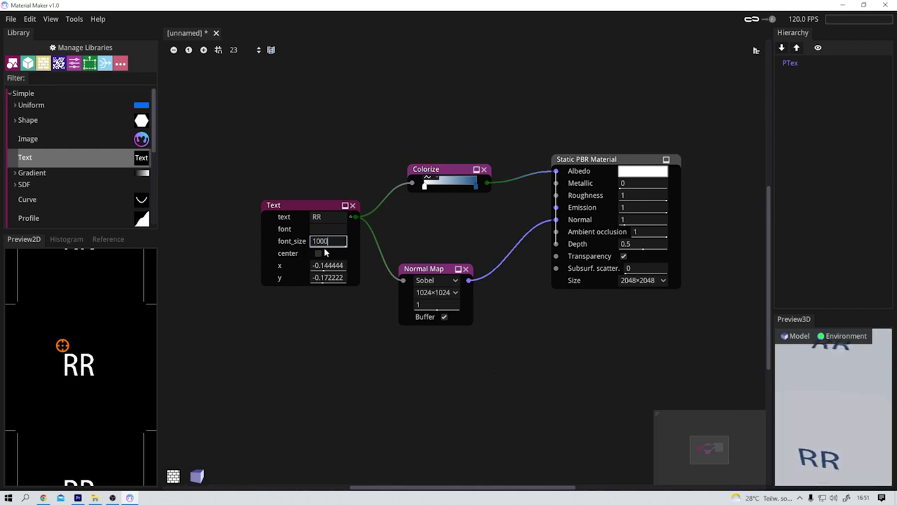
{"action": "key", "text": "Return"}
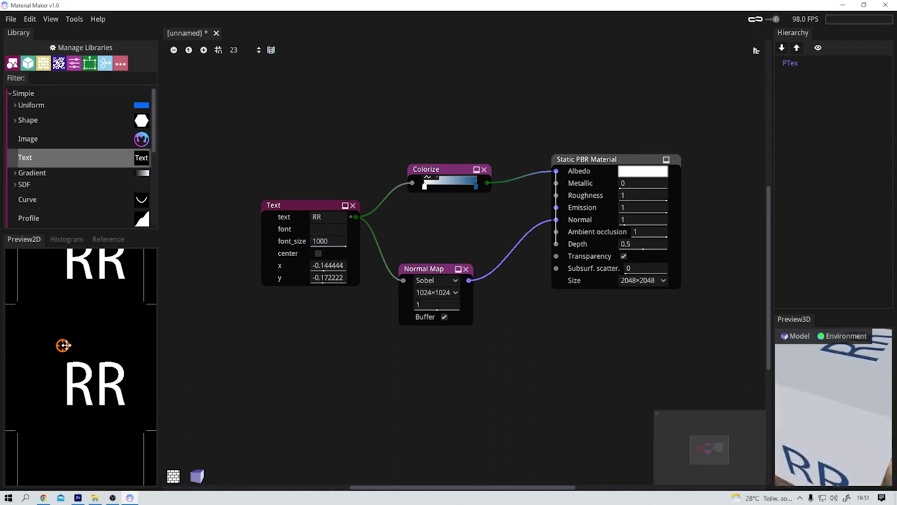
{"action": "left_click_drag", "start_coordinate": [62, 345], "coordinate": [49, 326]}
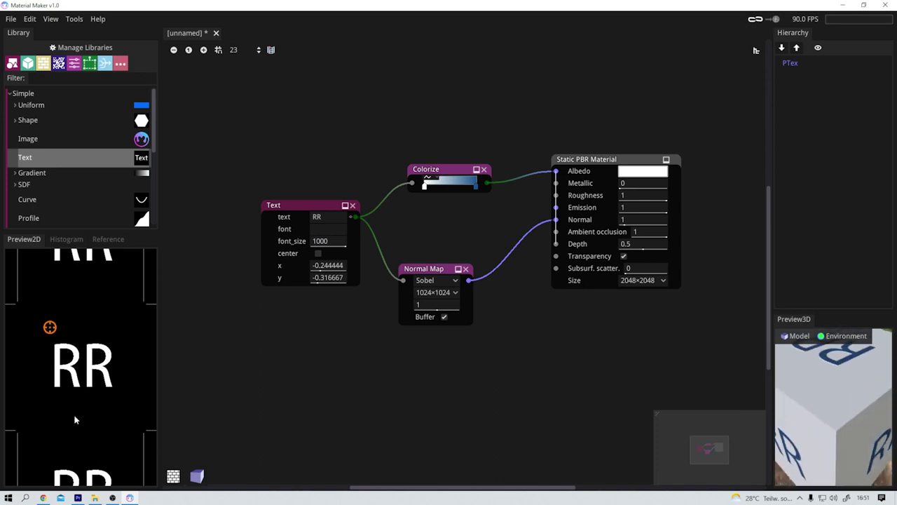
{"action": "left_click_drag", "start_coordinate": [355, 222], "coordinate": [393, 345]}
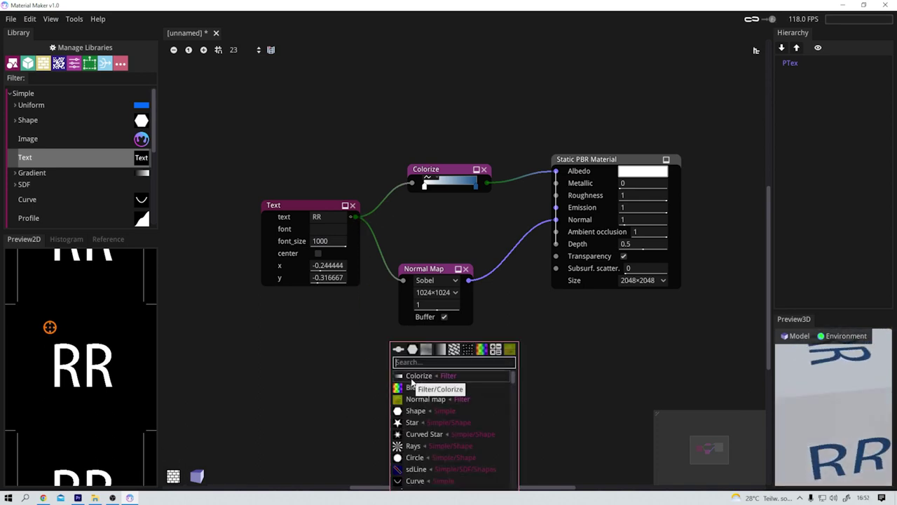
Step: Add an Occlusion node from the RR text driving Ambient occlusion, with strength 10
{"action": "type", "text": "oc"}
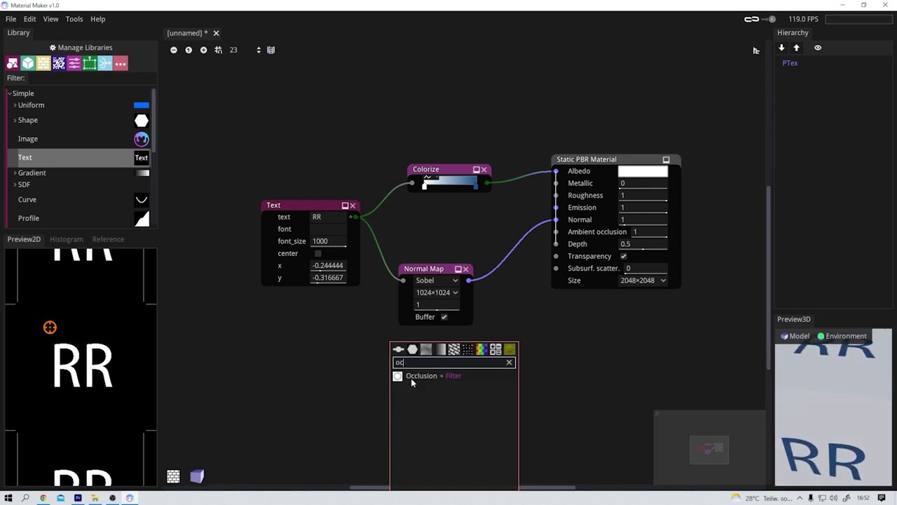
{"action": "double_click", "coordinate": [412, 377]}
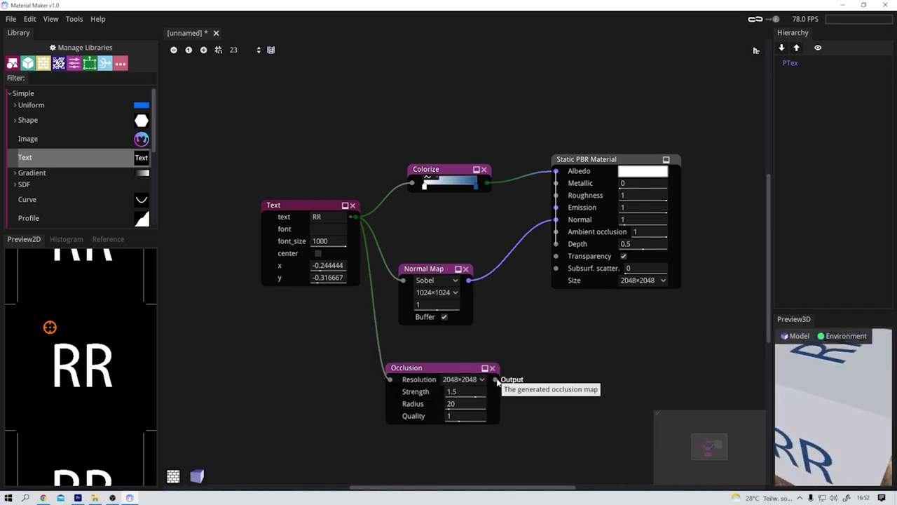
{"action": "left_click_drag", "start_coordinate": [496, 380], "coordinate": [555, 235]}
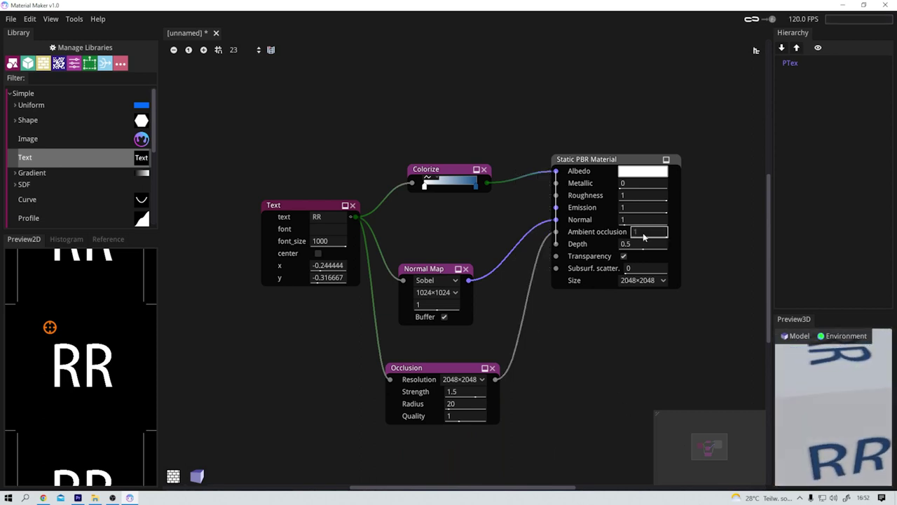
{"action": "type", "text": "0"}
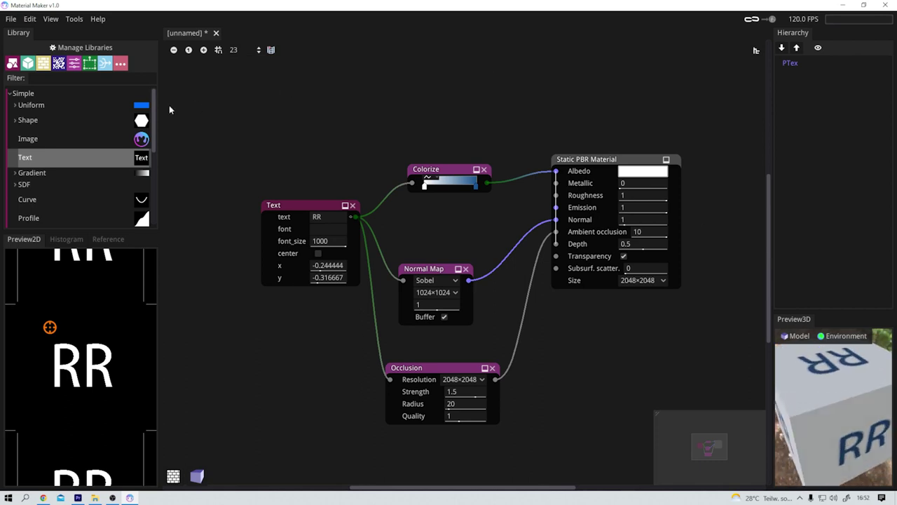
{"action": "left_click", "coordinate": [8, 18]}
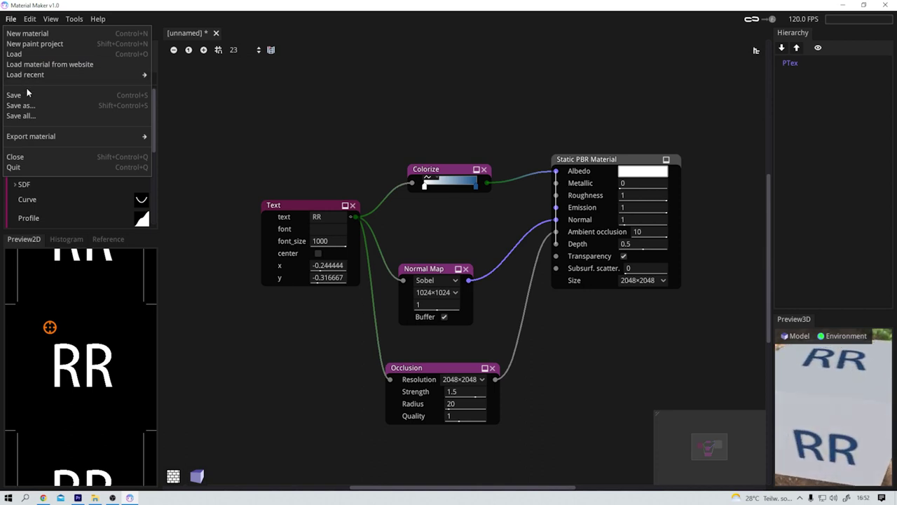
{"action": "mouse_move", "coordinate": [140, 136]}
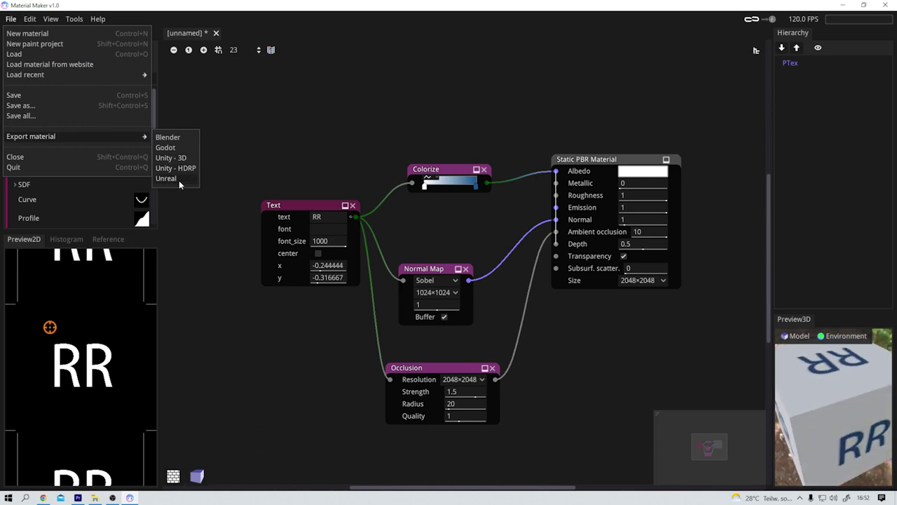
{"action": "left_click", "coordinate": [212, 291]}
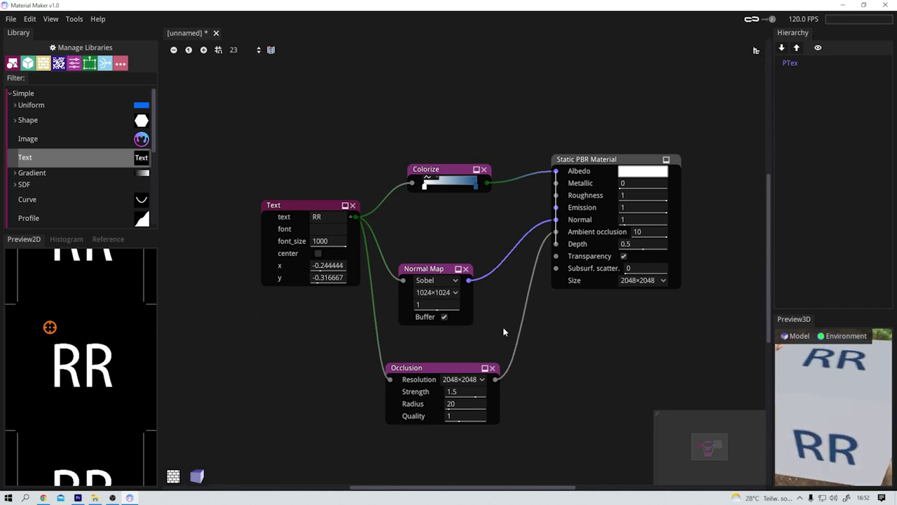
Step: Delete the Text, Colorize, Normal Map and Occlusion nodes
{"action": "left_click_drag", "start_coordinate": [264, 97], "coordinate": [485, 412]}
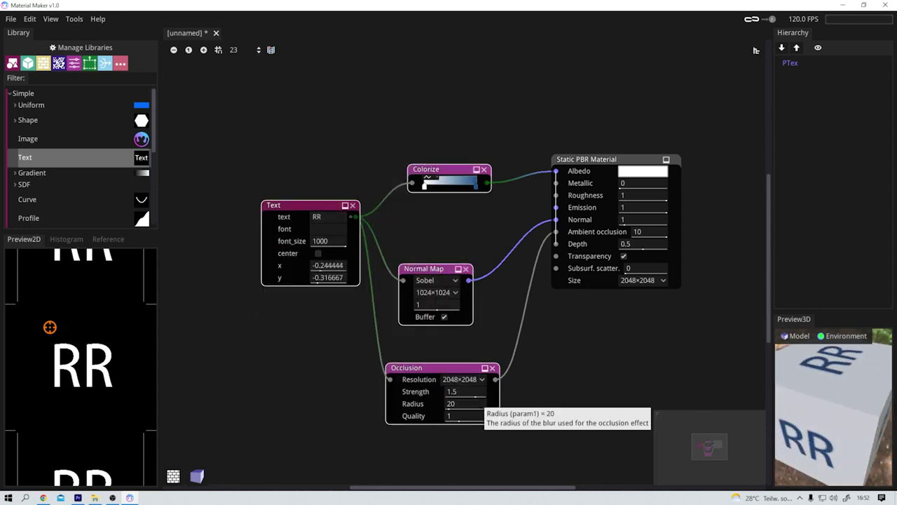
{"action": "key", "text": "Delete"}
{"action": "key", "text": "alt+Tab"}
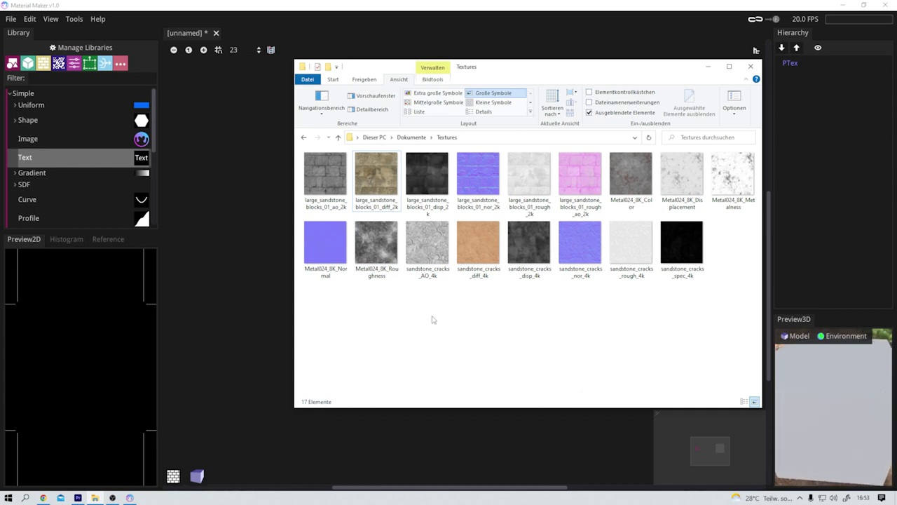
Step: Add the sandstone diffuse and normal textures as Image nodes wired to Albedo and Normal
{"action": "left_click_drag", "start_coordinate": [377, 177], "coordinate": [243, 192]}
{"action": "left_click_drag", "start_coordinate": [478, 175], "coordinate": [247, 311]}
{"action": "left_click", "coordinate": [297, 407]}
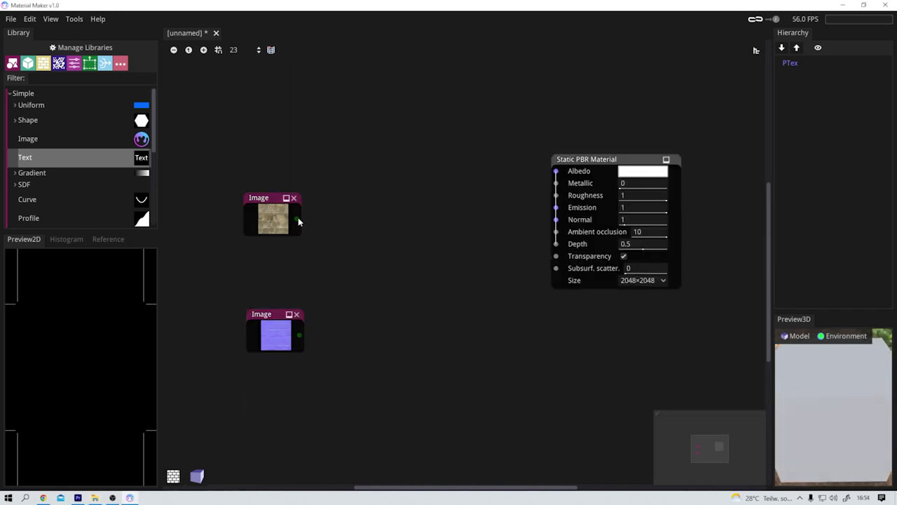
{"action": "left_click_drag", "start_coordinate": [299, 219], "coordinate": [555, 175]}
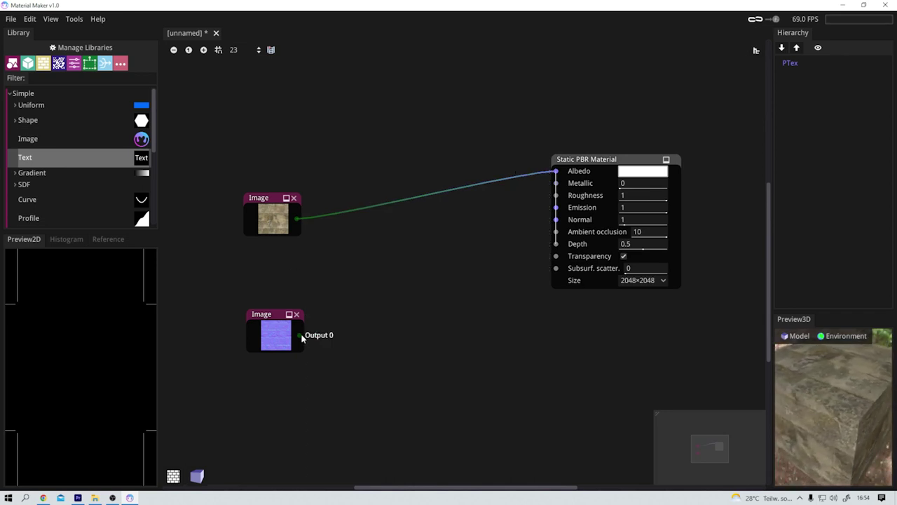
{"action": "left_click_drag", "start_coordinate": [302, 338], "coordinate": [555, 221]}
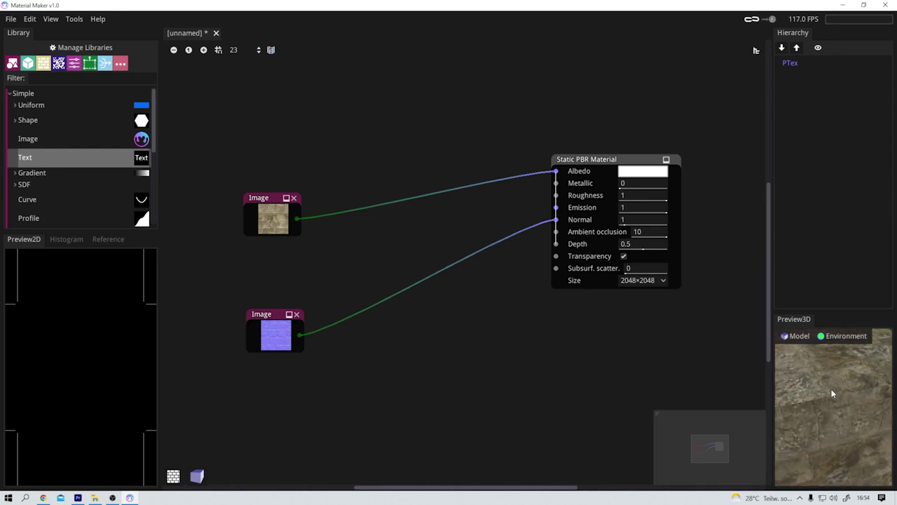
Step: Create a paint project on meshes/pillow.obj at 1024×1024 texture resolution
{"action": "left_click", "coordinate": [10, 19]}
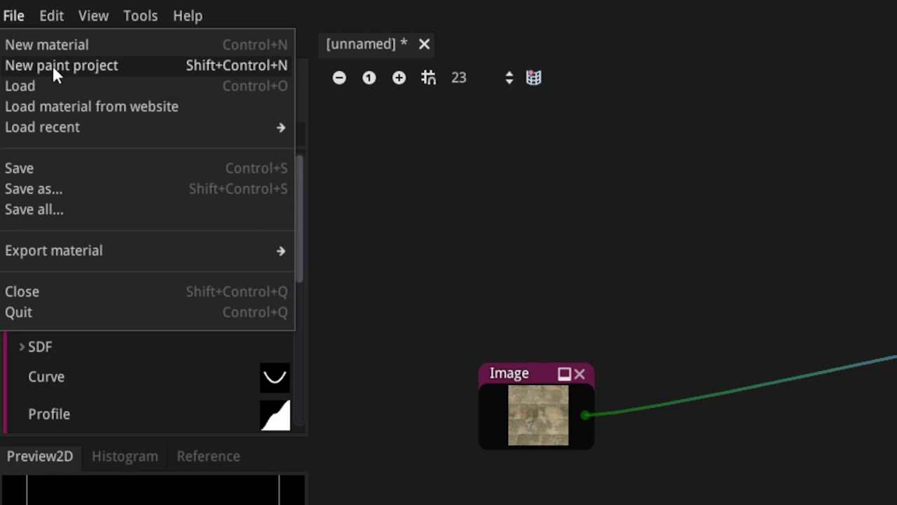
{"action": "left_click", "coordinate": [52, 65]}
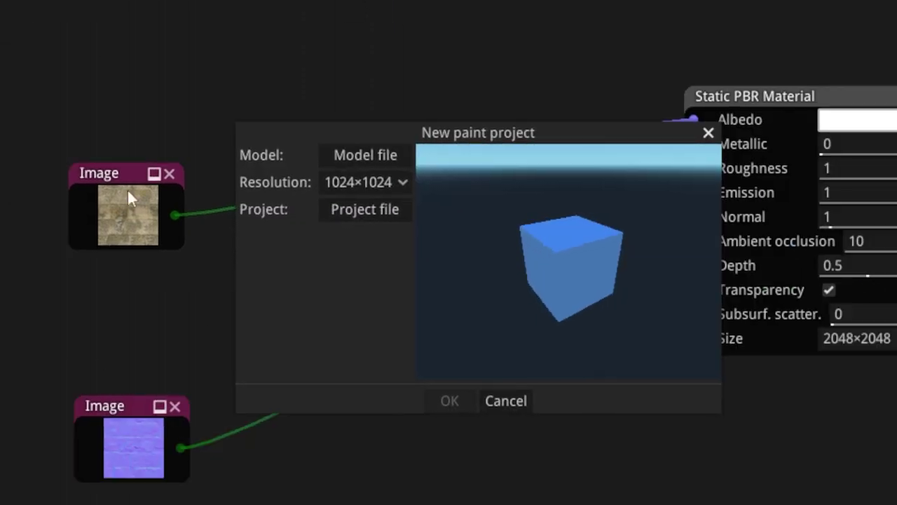
{"action": "left_click", "coordinate": [348, 160]}
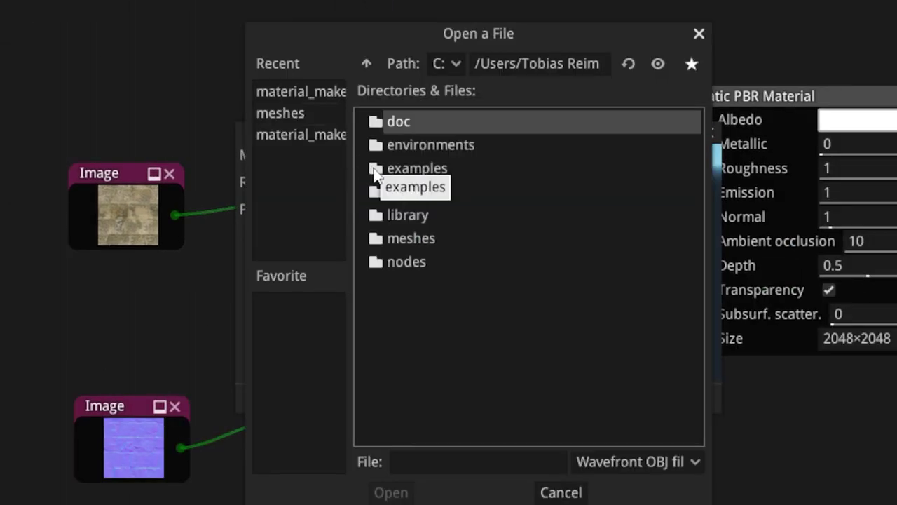
{"action": "double_click", "coordinate": [387, 240]}
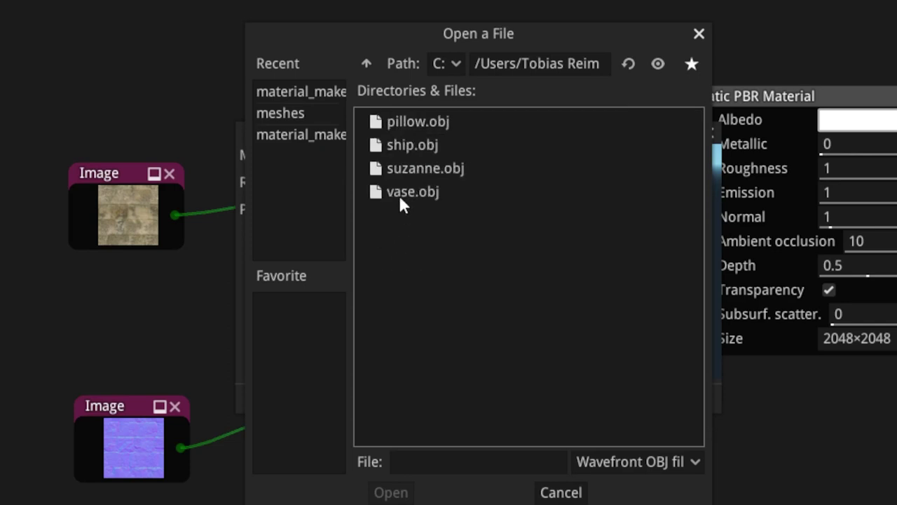
{"action": "left_click", "coordinate": [403, 124]}
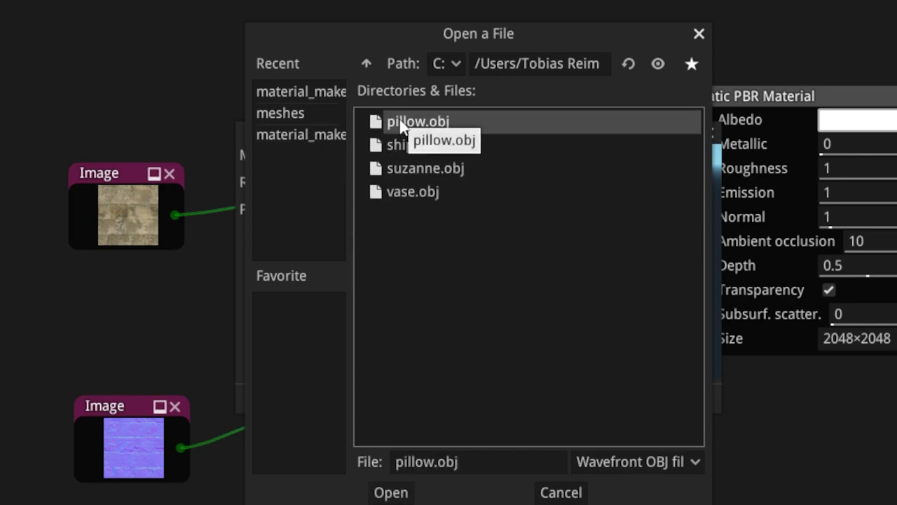
{"action": "left_click", "coordinate": [392, 493]}
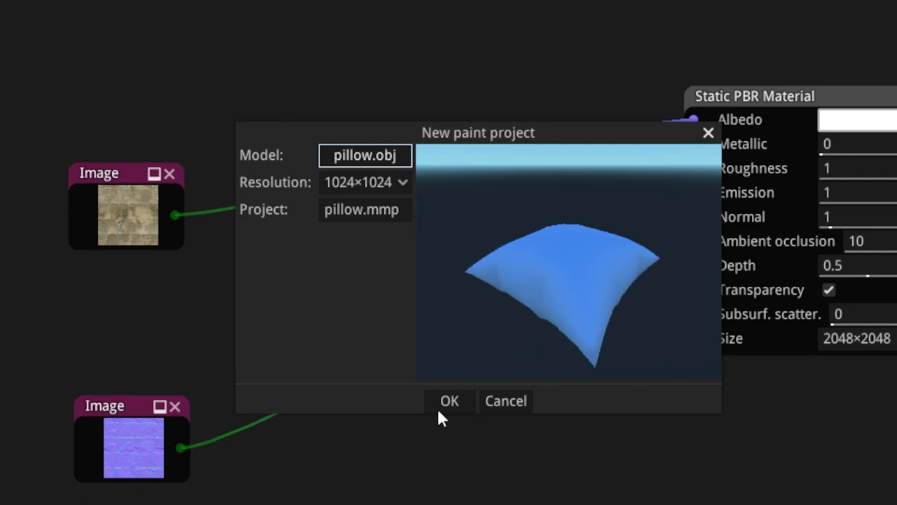
{"action": "left_click", "coordinate": [404, 182]}
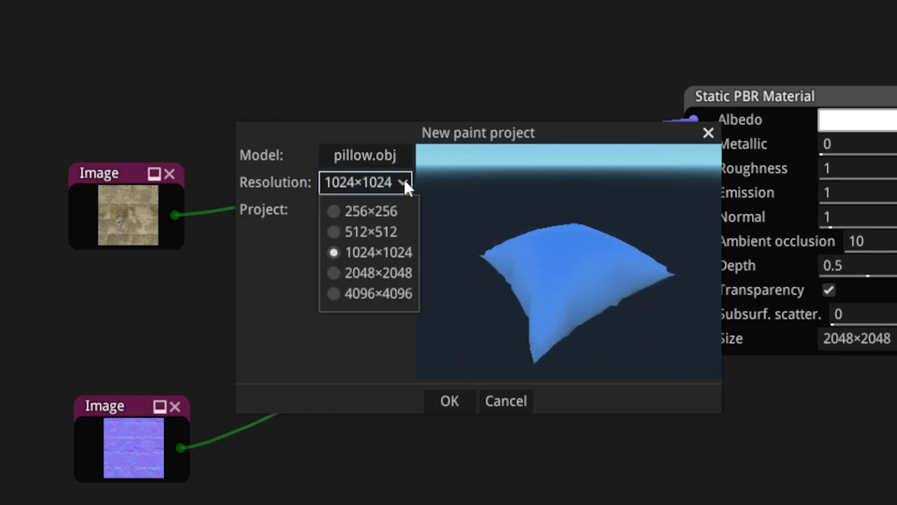
{"action": "left_click", "coordinate": [404, 177]}
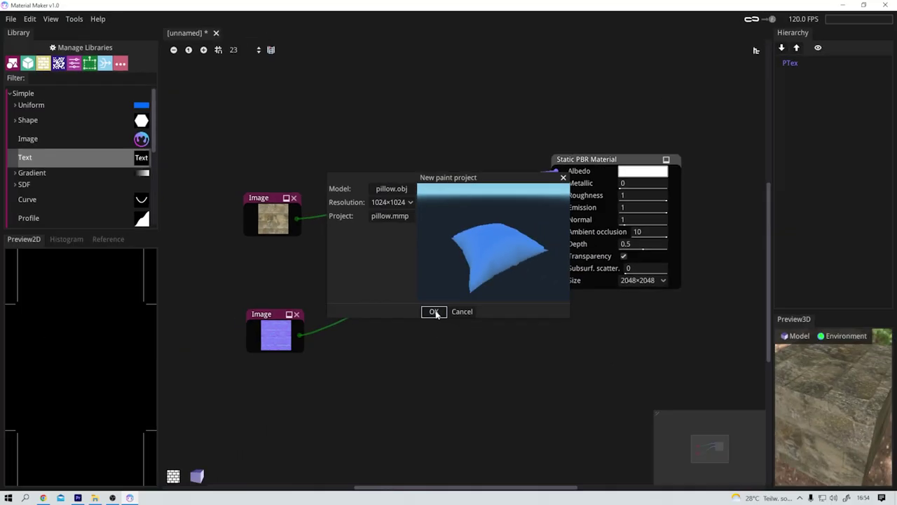
{"action": "left_click", "coordinate": [434, 312]}
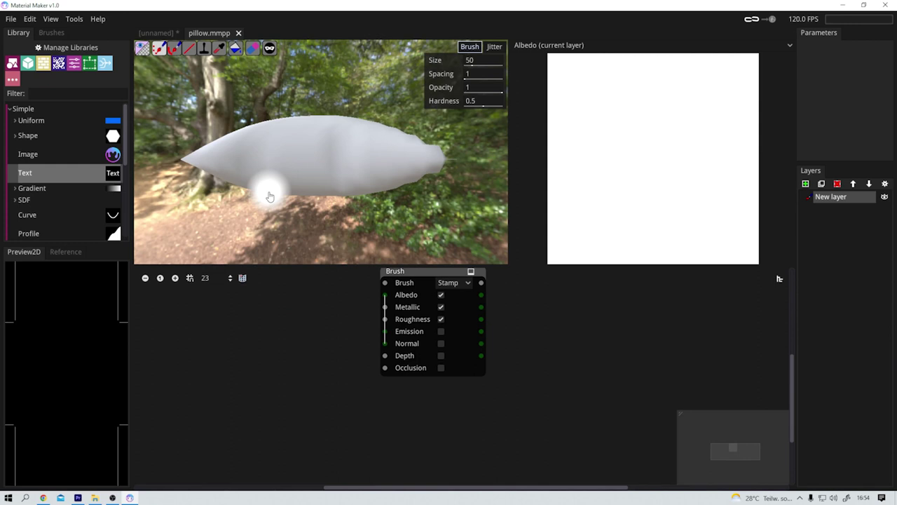
Step: Select the Dirt brush from the Effect section of the Brushes panel
{"action": "middle_click_drag", "start_coordinate": [264, 166], "coordinate": [287, 180]}
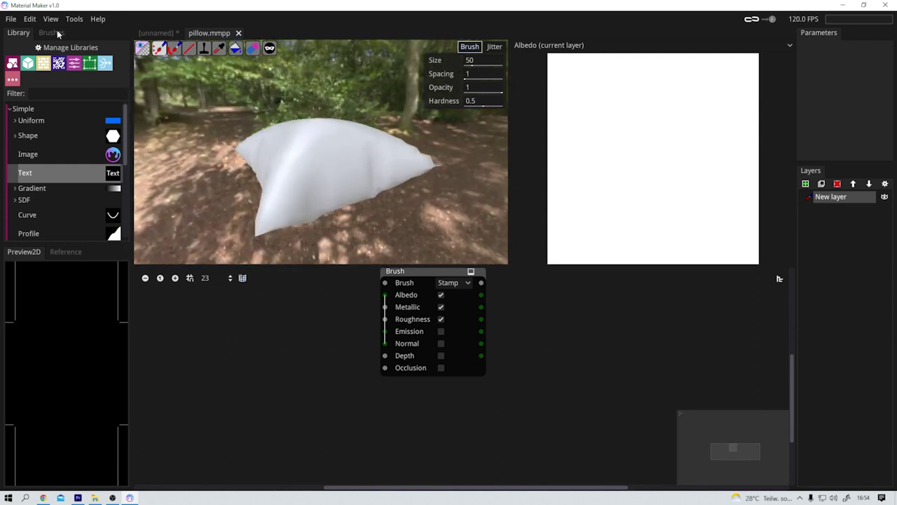
{"action": "left_click", "coordinate": [57, 33]}
{"action": "scroll", "coordinate": [66, 179], "scroll_direction": "down", "scroll_amount": 5}
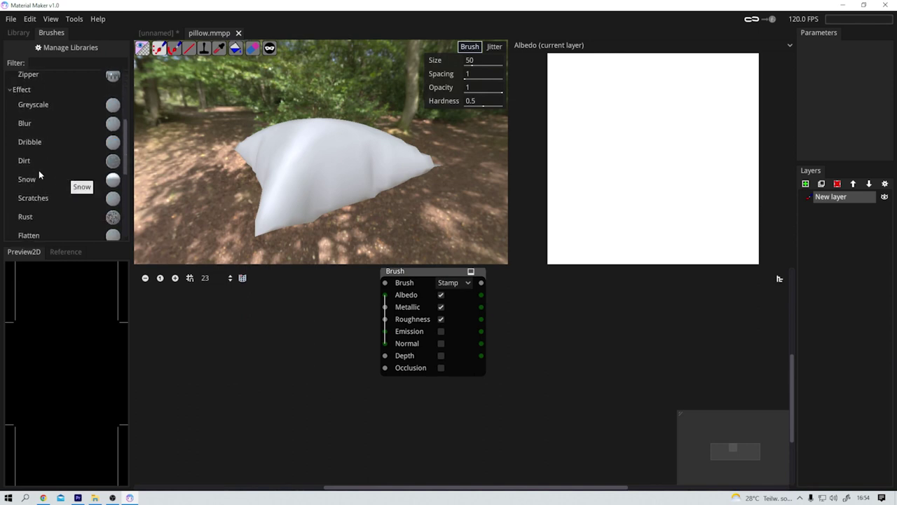
{"action": "left_click", "coordinate": [34, 157]}
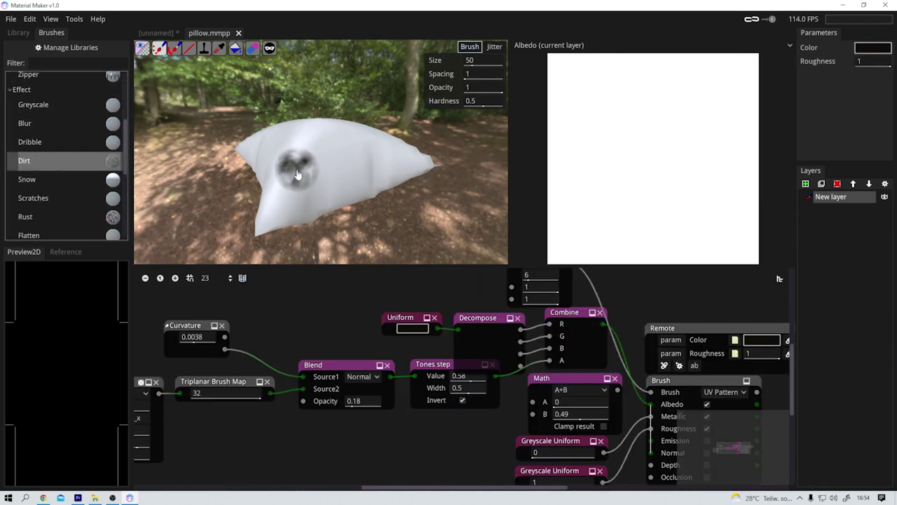
Step: Paint dark dirt strokes across the pillow's centre, right side and top from several angles
{"action": "mouse_move", "coordinate": [296, 175]}
{"action": "left_mouse_down"}
{"action": "mouse_move", "coordinate": [293, 146]}
{"action": "mouse_move", "coordinate": [280, 215]}
{"action": "mouse_move", "coordinate": [312, 174]}
{"action": "mouse_move", "coordinate": [376, 165]}
{"action": "mouse_move", "coordinate": [310, 190]}
{"action": "mouse_move", "coordinate": [343, 167]}
{"action": "left_mouse_up"}
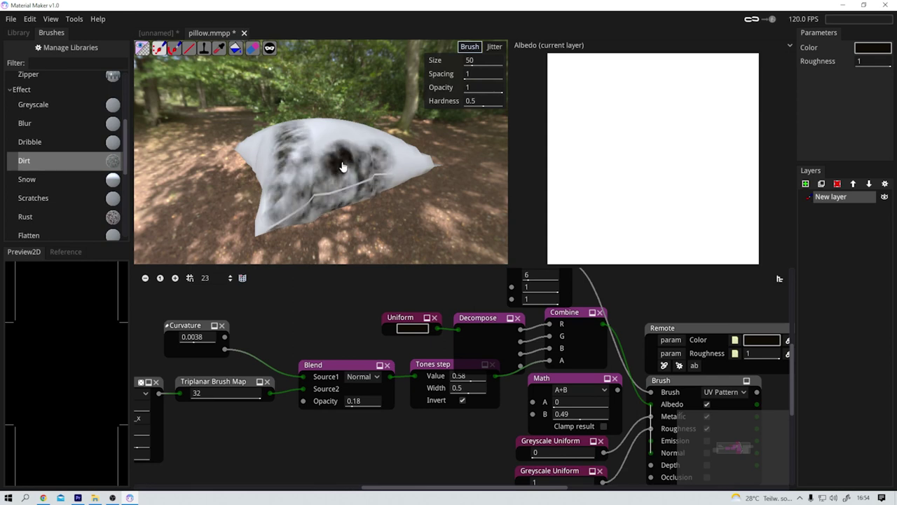
{"action": "middle_click_drag", "start_coordinate": [351, 162], "coordinate": [322, 186]}
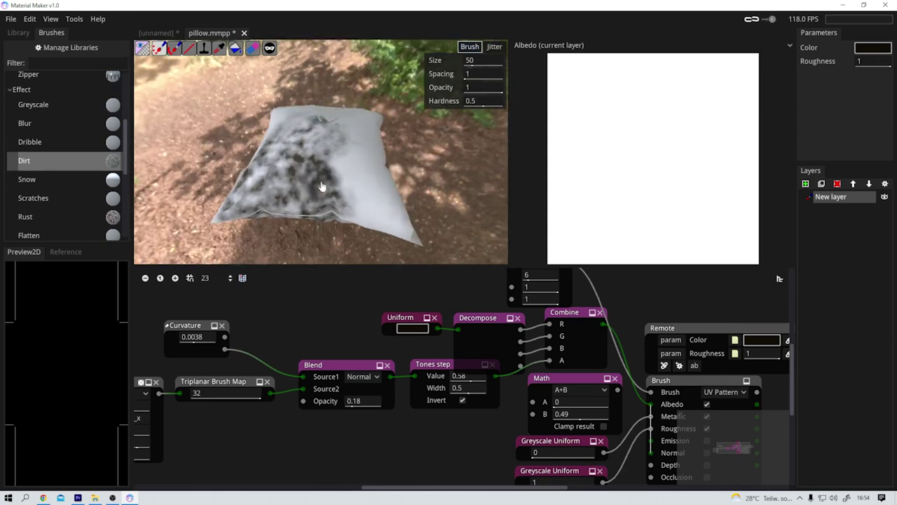
{"action": "mouse_move", "coordinate": [336, 153]}
{"action": "left_mouse_down"}
{"action": "mouse_move", "coordinate": [316, 175]}
{"action": "mouse_move", "coordinate": [344, 131]}
{"action": "mouse_move", "coordinate": [362, 201]}
{"action": "mouse_move", "coordinate": [393, 218]}
{"action": "mouse_move", "coordinate": [367, 190]}
{"action": "left_mouse_up"}
{"action": "mouse_move", "coordinate": [366, 190]}
{"action": "middle_mouse_down"}
{"action": "mouse_move", "coordinate": [336, 194]}
{"action": "mouse_move", "coordinate": [351, 179]}
{"action": "middle_mouse_up"}
{"action": "left_click_drag", "start_coordinate": [350, 178], "coordinate": [365, 150]}
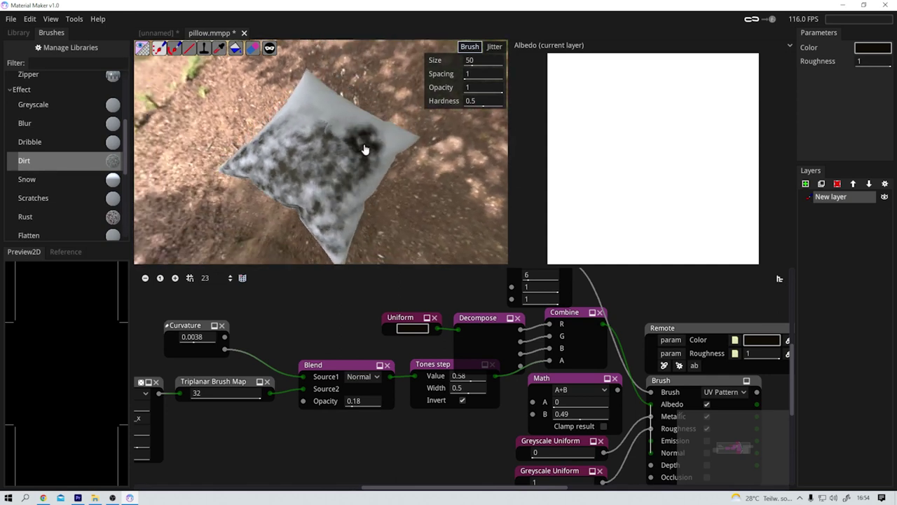
{"action": "mouse_move", "coordinate": [349, 186]}
{"action": "left_mouse_down"}
{"action": "mouse_move", "coordinate": [314, 143]}
{"action": "mouse_move", "coordinate": [354, 150]}
{"action": "left_mouse_up"}
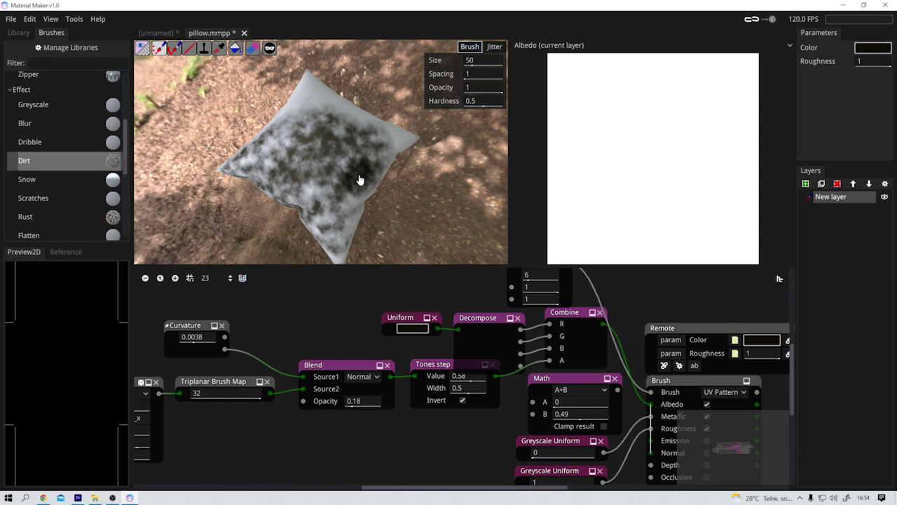
{"action": "middle_click_drag", "start_coordinate": [359, 180], "coordinate": [376, 161]}
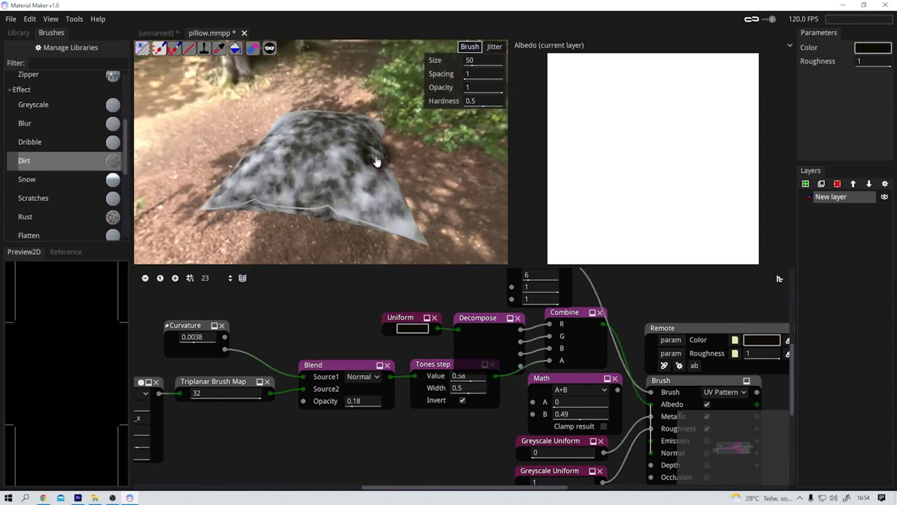